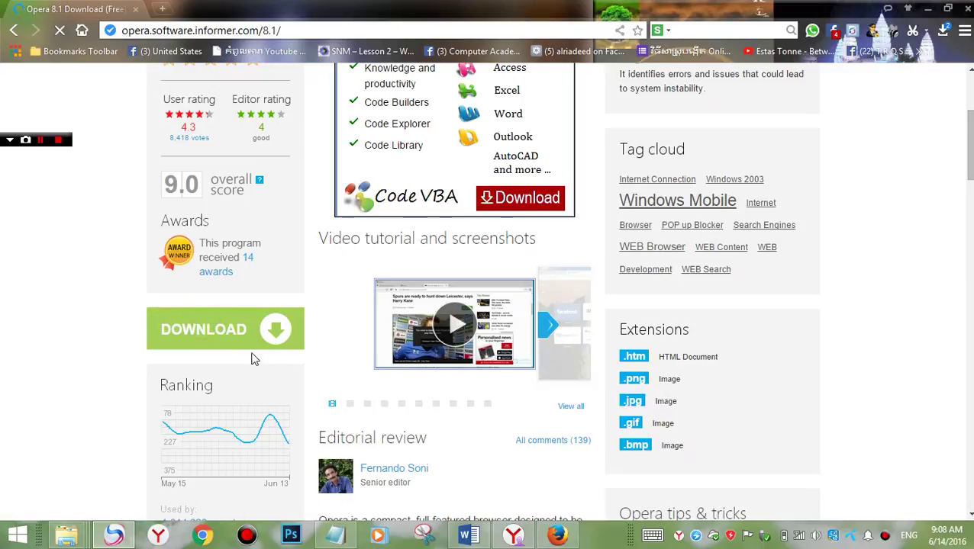
Step: Download the installer for the latest Opera version, operasetup.exe, to C:\Users\USER\Downloads\
click(269, 330)
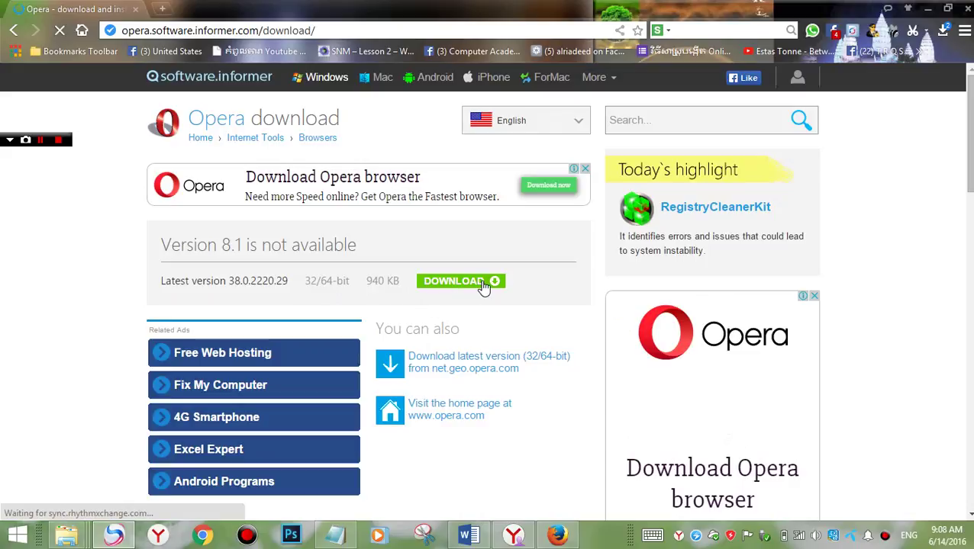
click(454, 283)
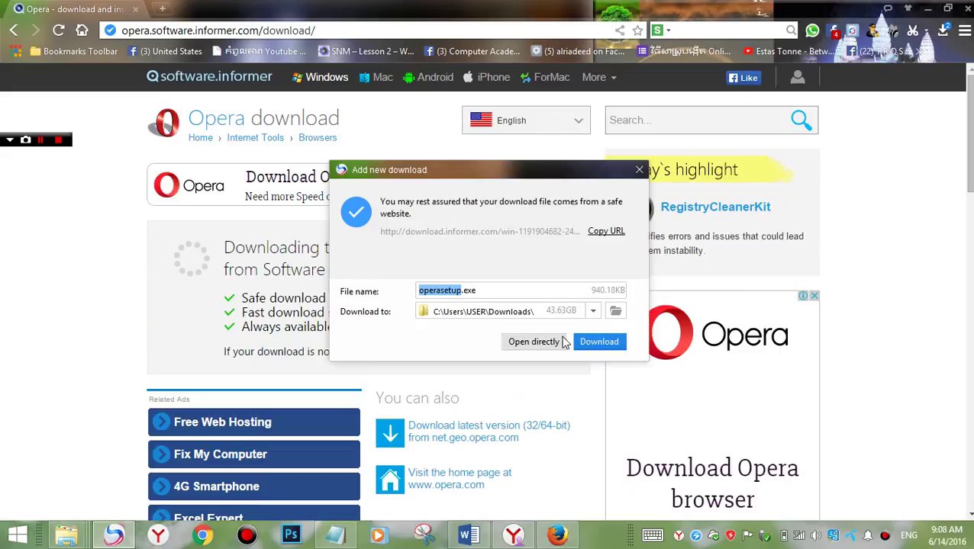
click(585, 343)
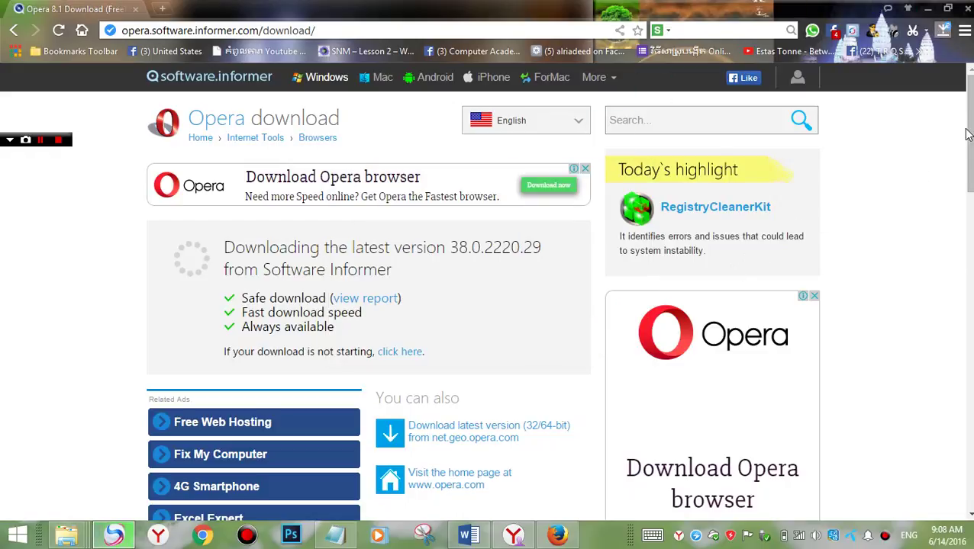
Step: Show the downloaded operasetup file in its folder and move it to an empty area of the desktop
click(944, 31)
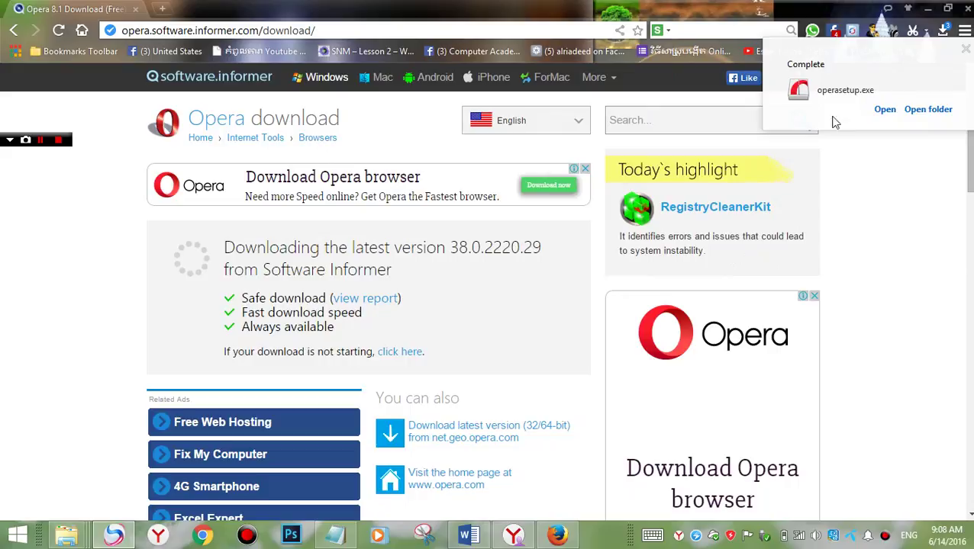
click(925, 111)
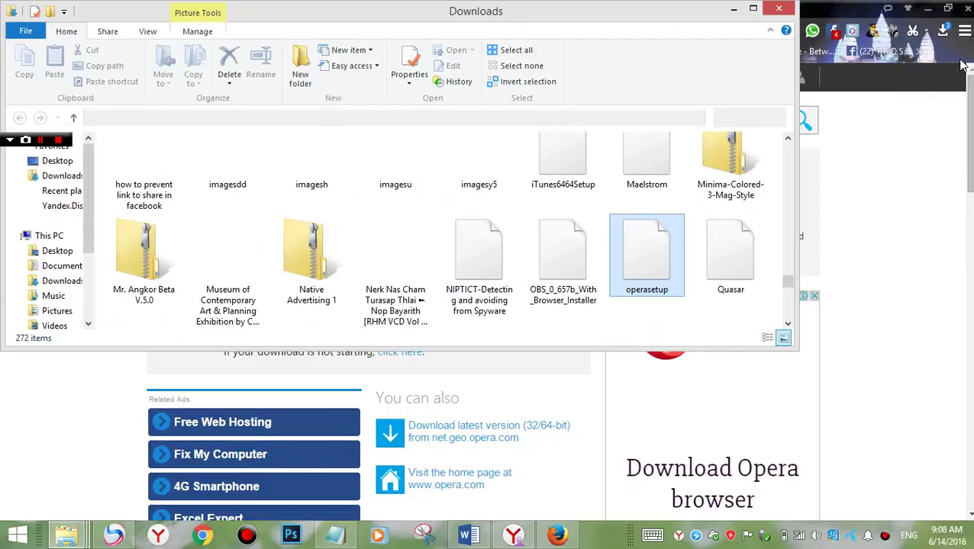
click(931, 11)
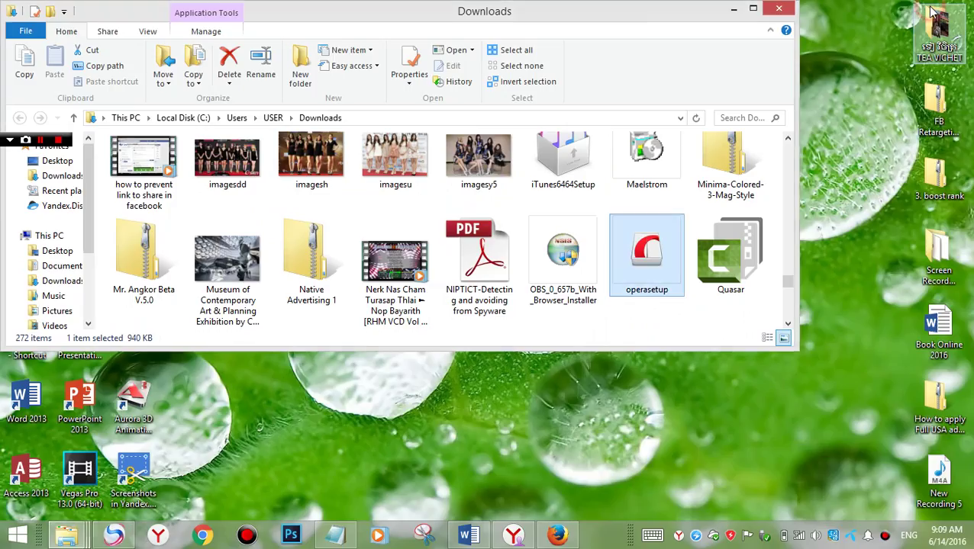
drag(644, 16, 595, 17)
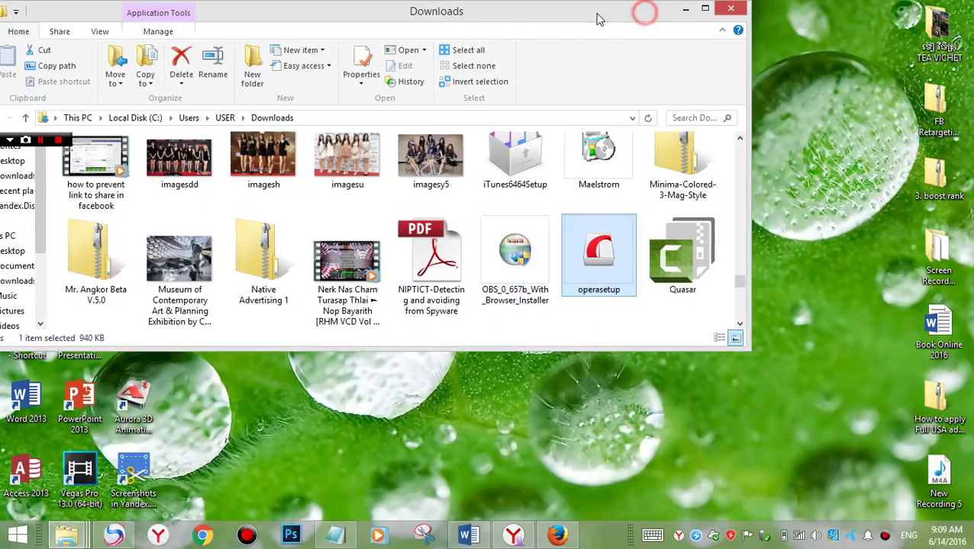
drag(598, 299, 821, 156)
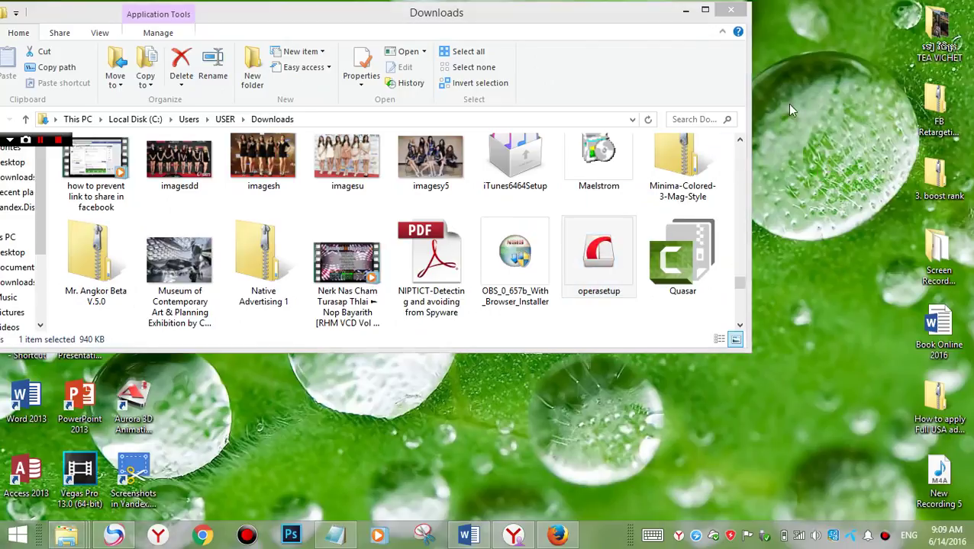
click(683, 10)
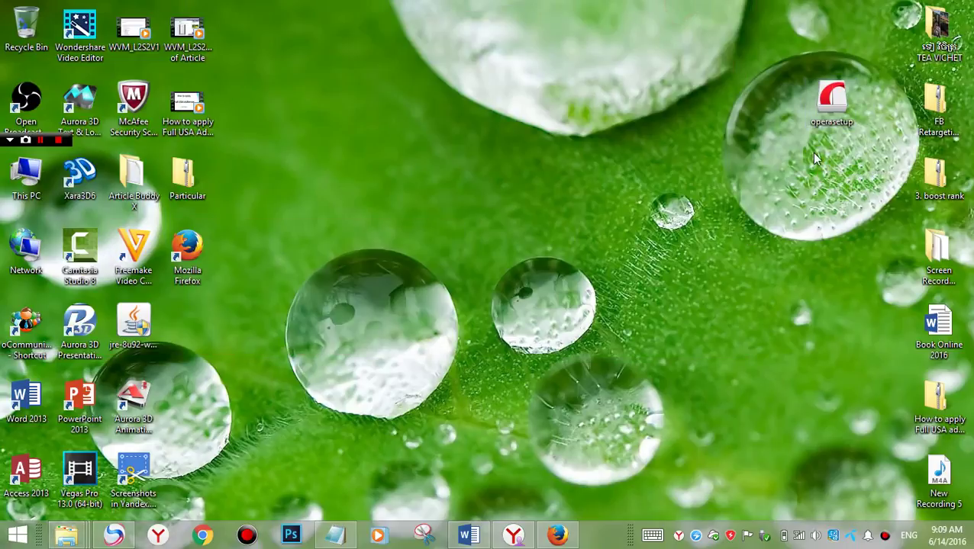
drag(832, 96, 725, 95)
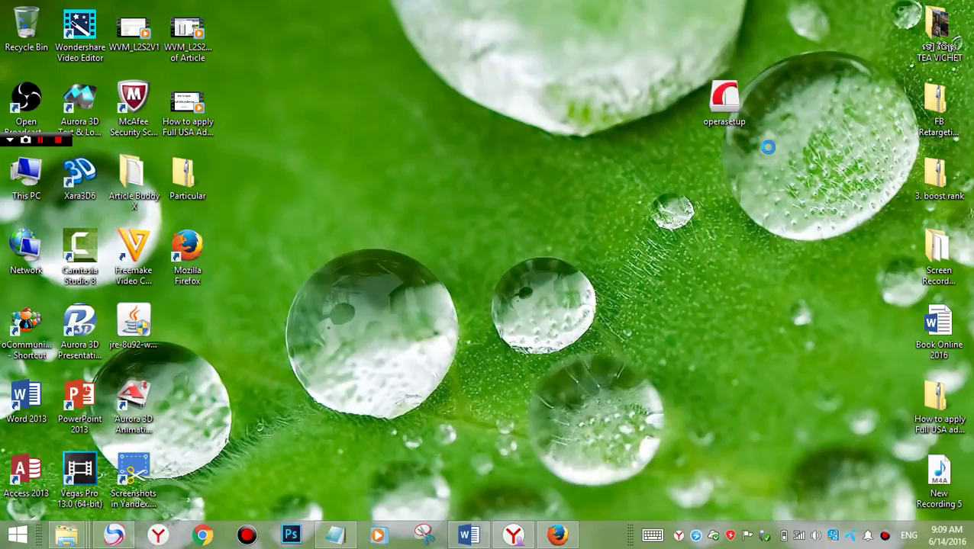
right_click(769, 148)
click(792, 187)
Step: Run operasetup from the desktop, accept the terms of service and start installing Opera
click(739, 101)
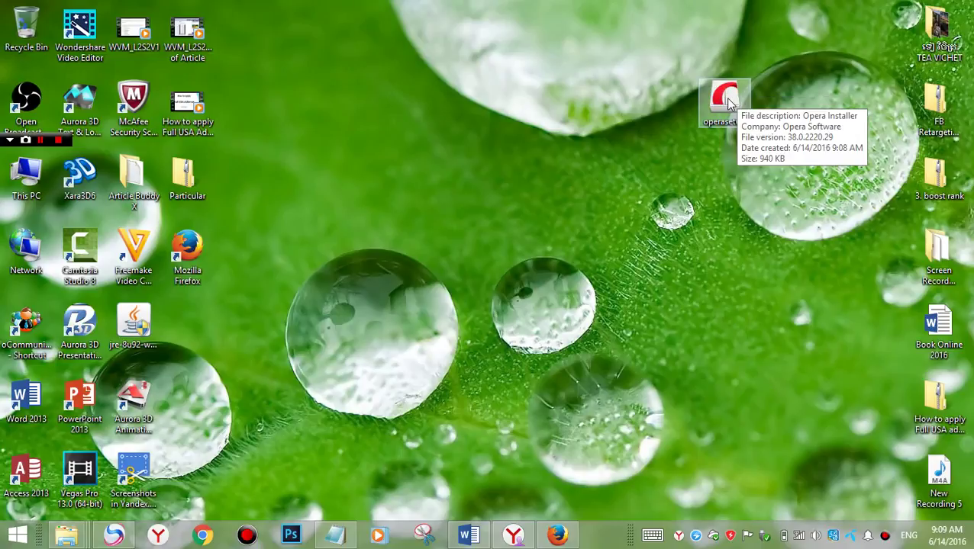
double_click(731, 100)
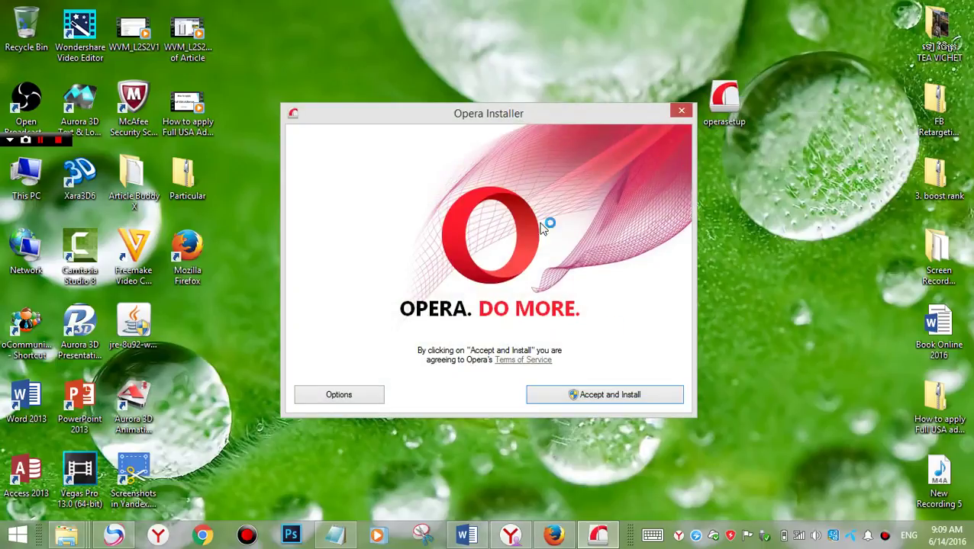
click(622, 396)
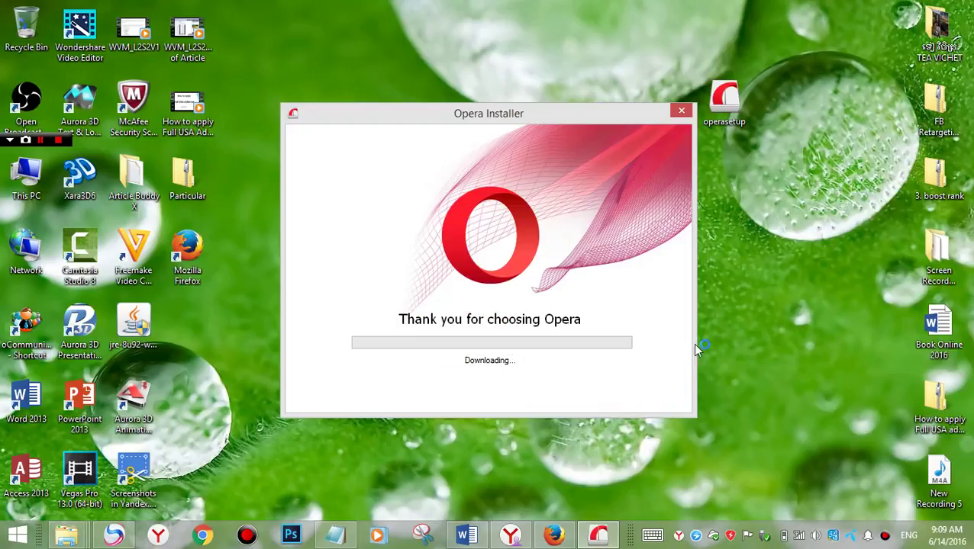
right_click(758, 214)
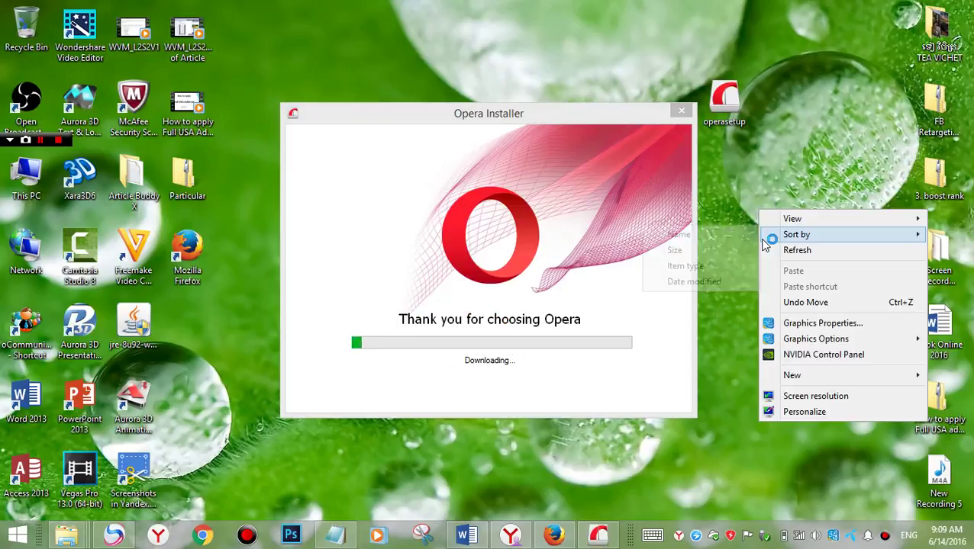
click(765, 250)
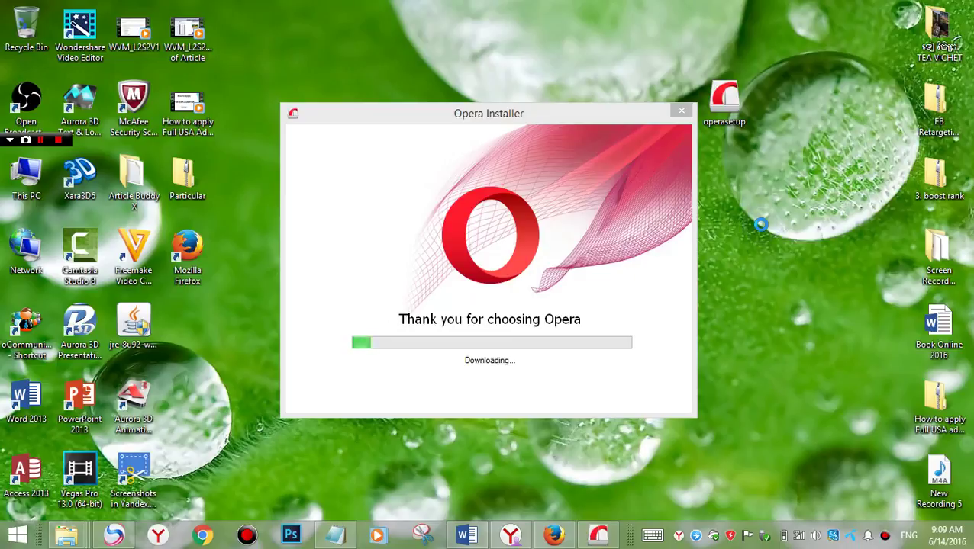
right_click(761, 226)
click(781, 273)
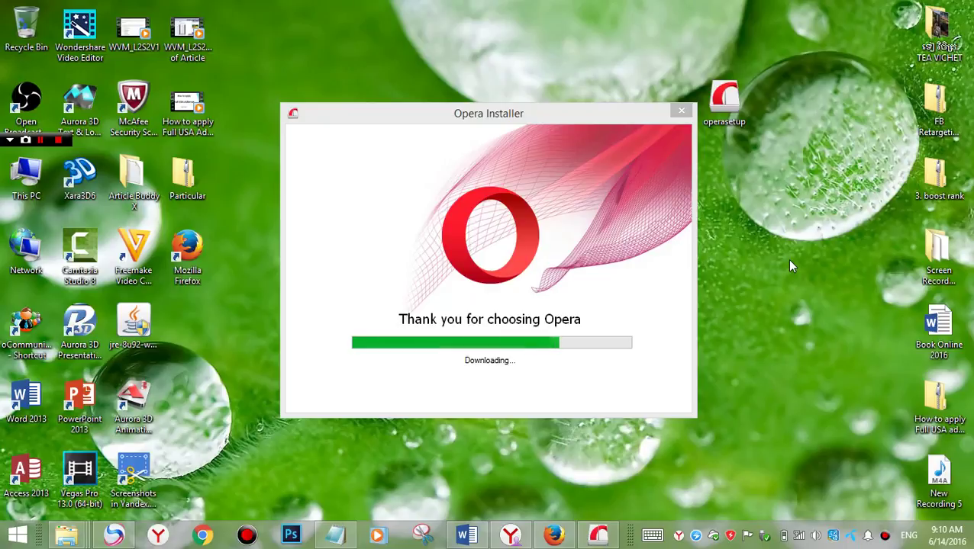
right_click(684, 23)
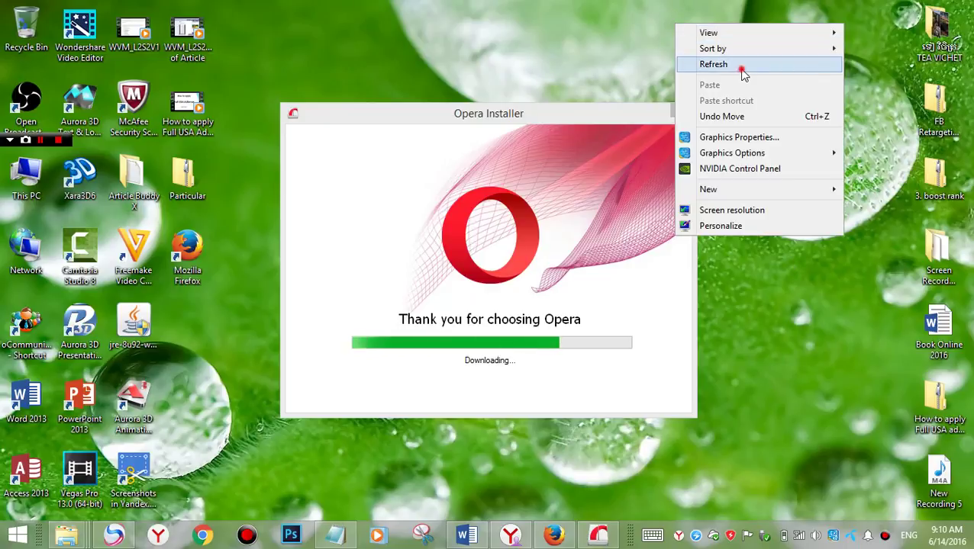
click(744, 66)
right_click(799, 41)
click(810, 80)
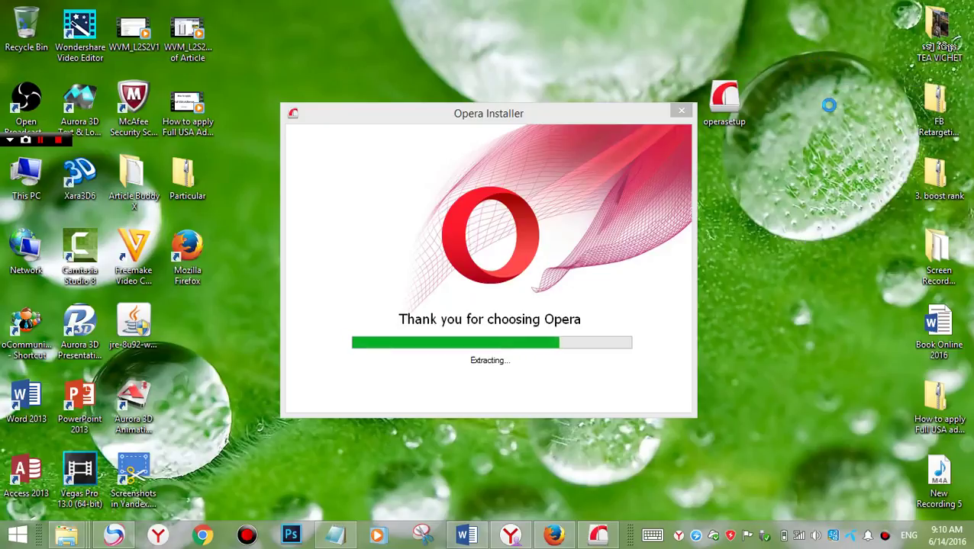
right_click(809, 56)
click(831, 98)
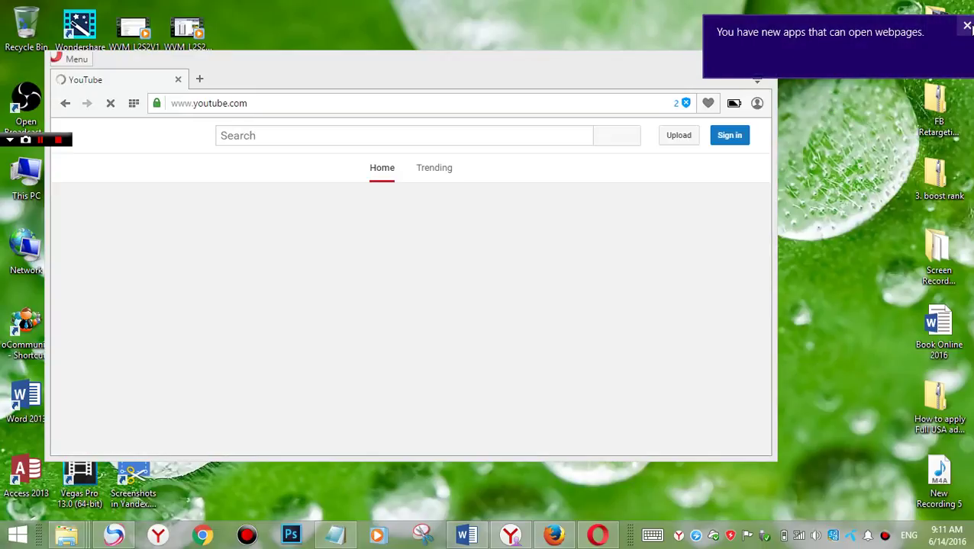
Step: Dismiss the new-apps notification, maximize the Opera window and replace the YouTube tab with a new Speed Dial tab
click(966, 29)
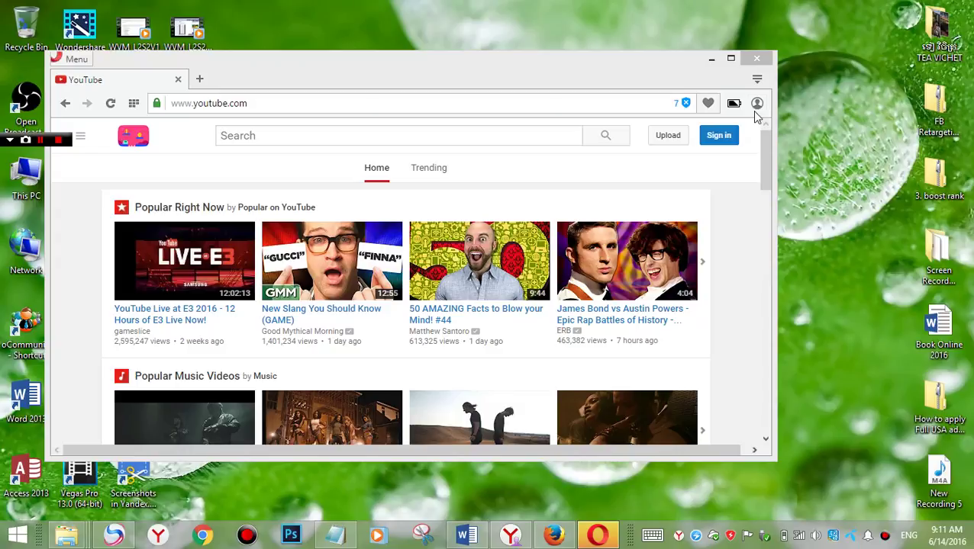
click(730, 58)
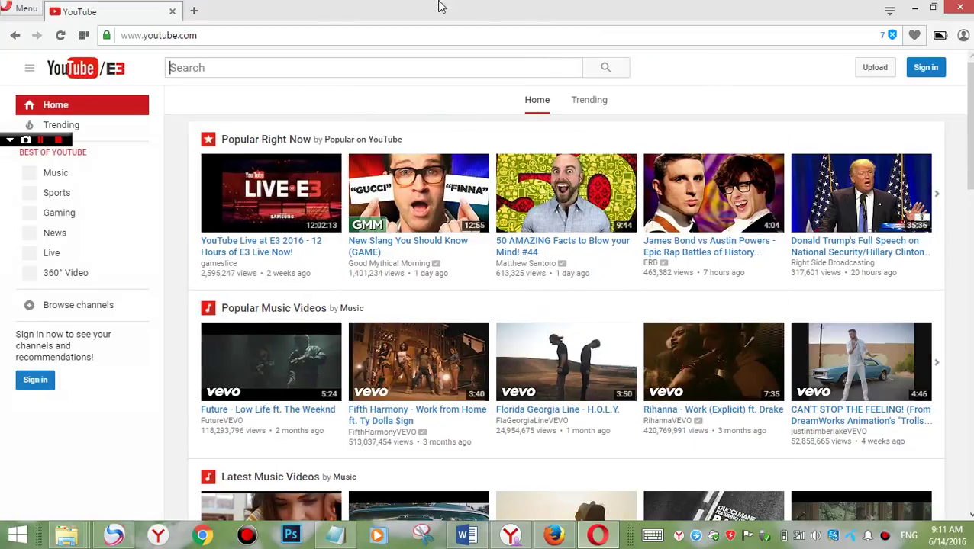
click(191, 11)
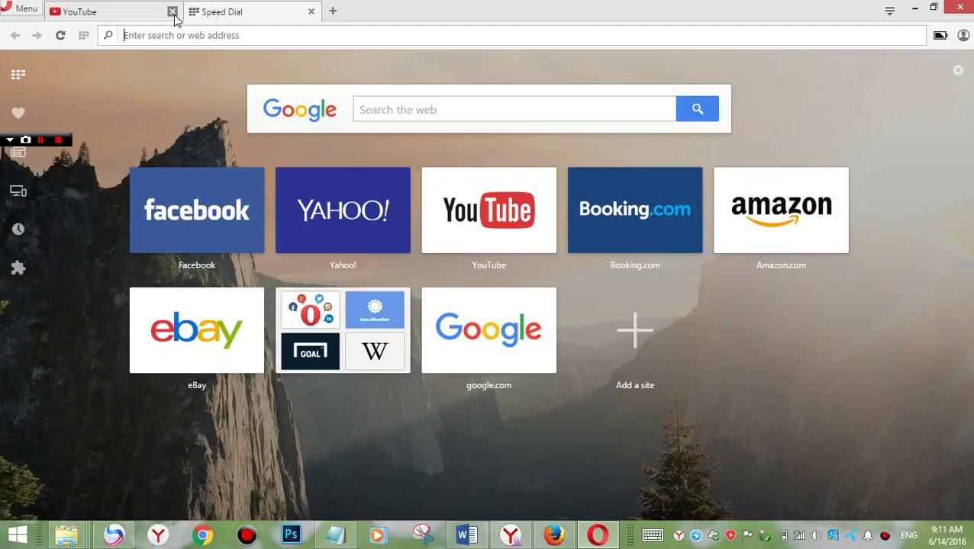
click(172, 12)
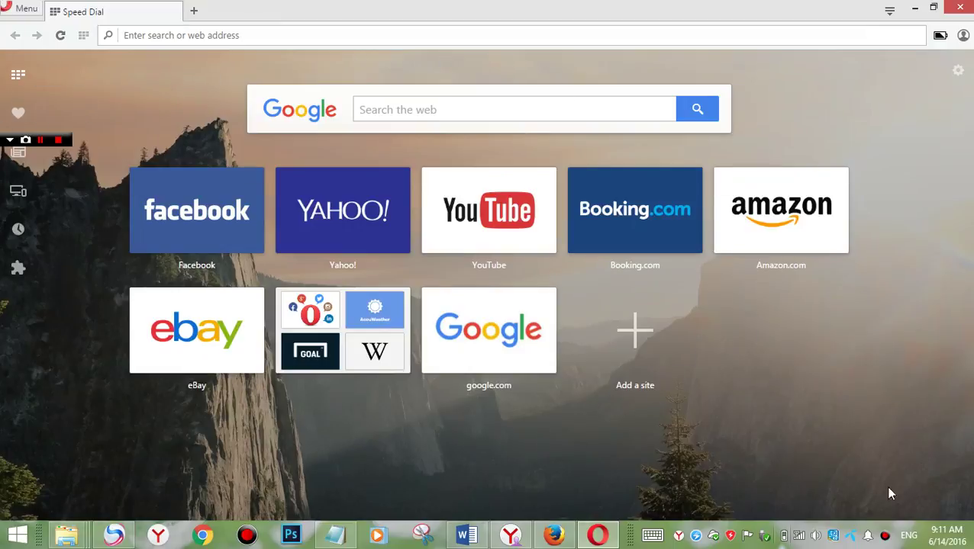
Step: Move the Opera shortcut away from the other desktop icons and launch Opera from it
click(914, 8)
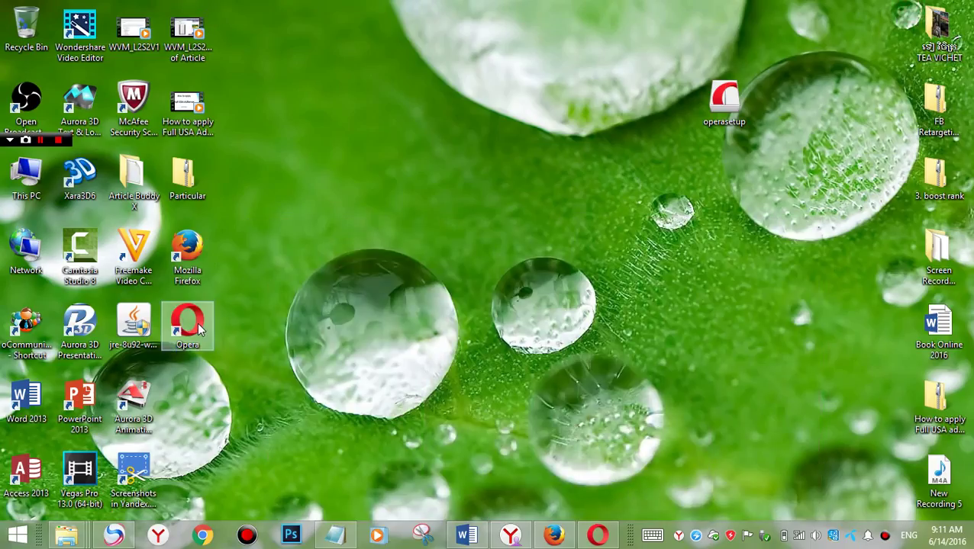
drag(193, 336, 408, 262)
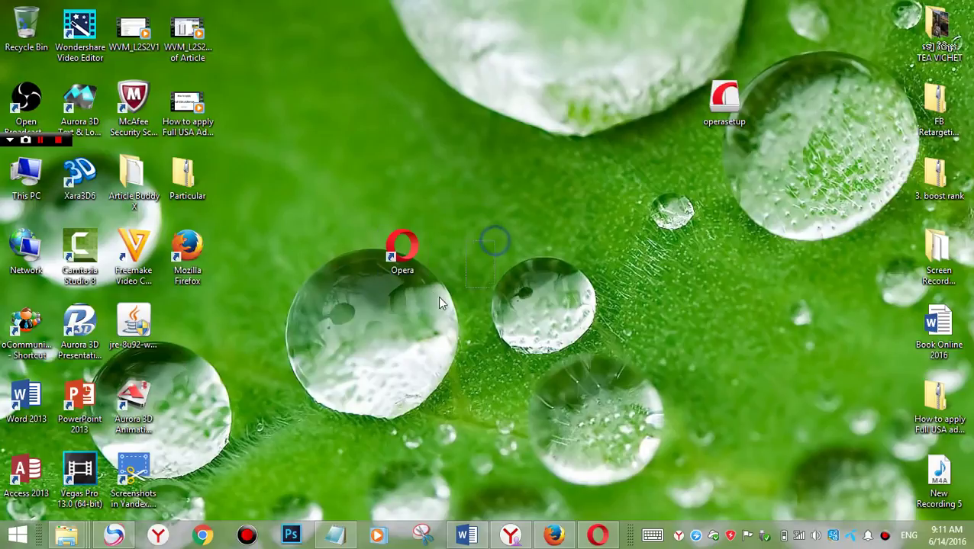
double_click(382, 243)
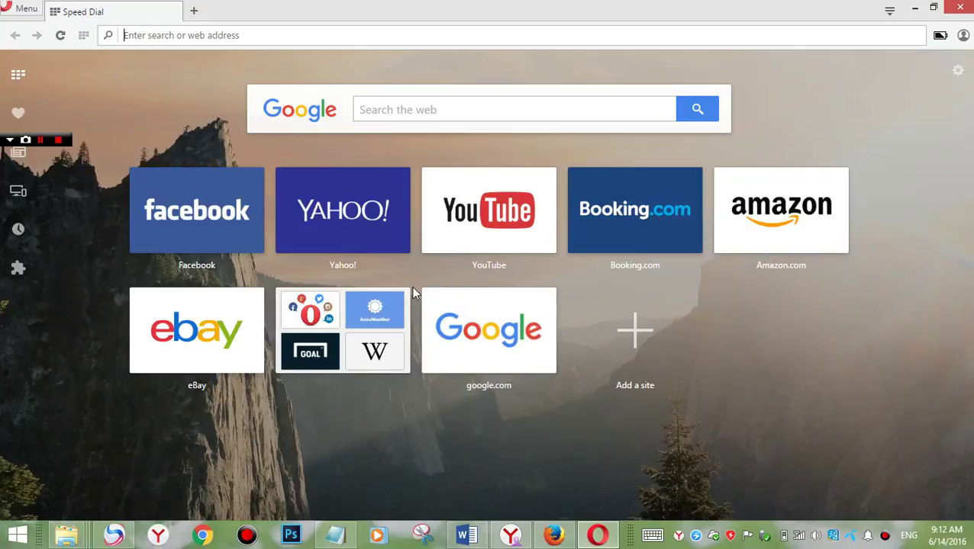
Step: Start adding a site to the Speed Dial and go on to the Opera add-ons page with more extensions
click(634, 333)
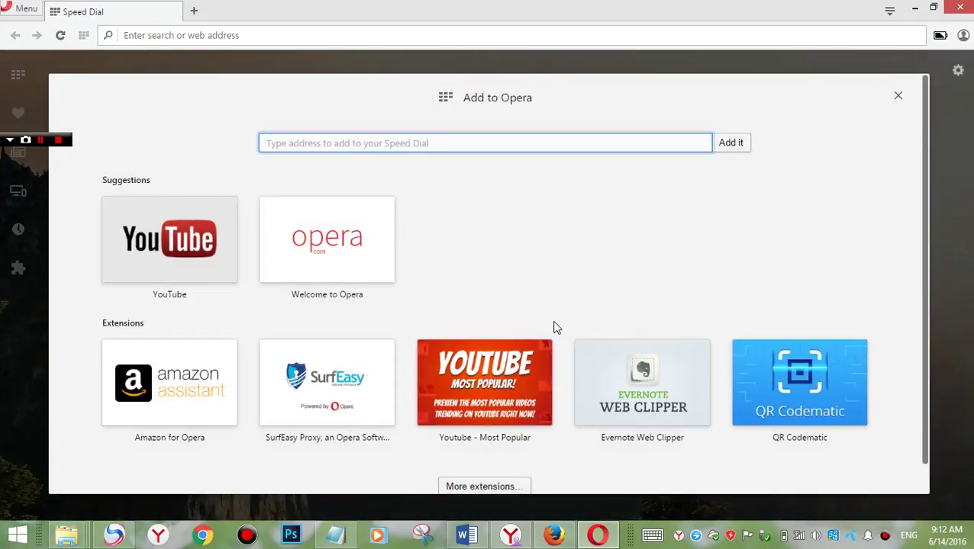
scroll(556, 328, down, 1)
scroll(548, 336, up, 1)
scroll(605, 350, down, 1)
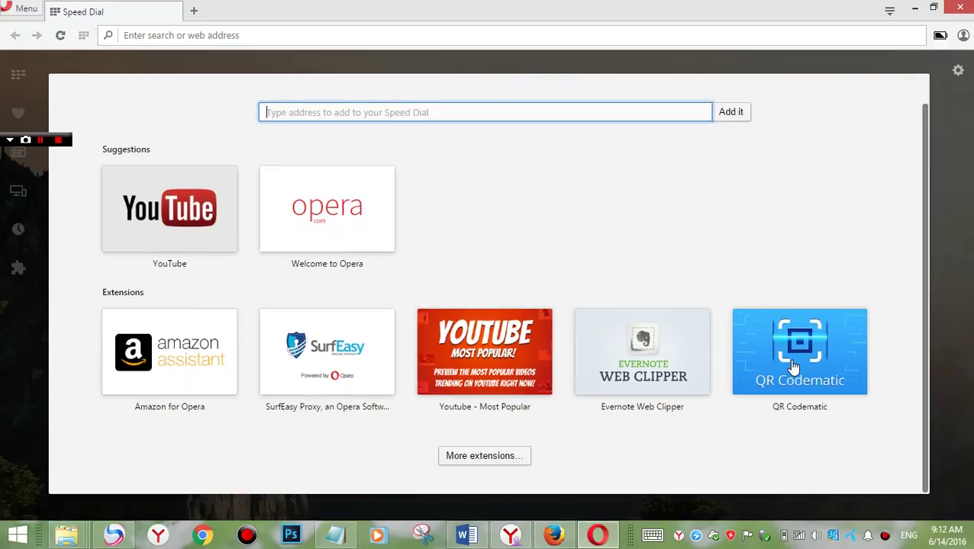
click(480, 455)
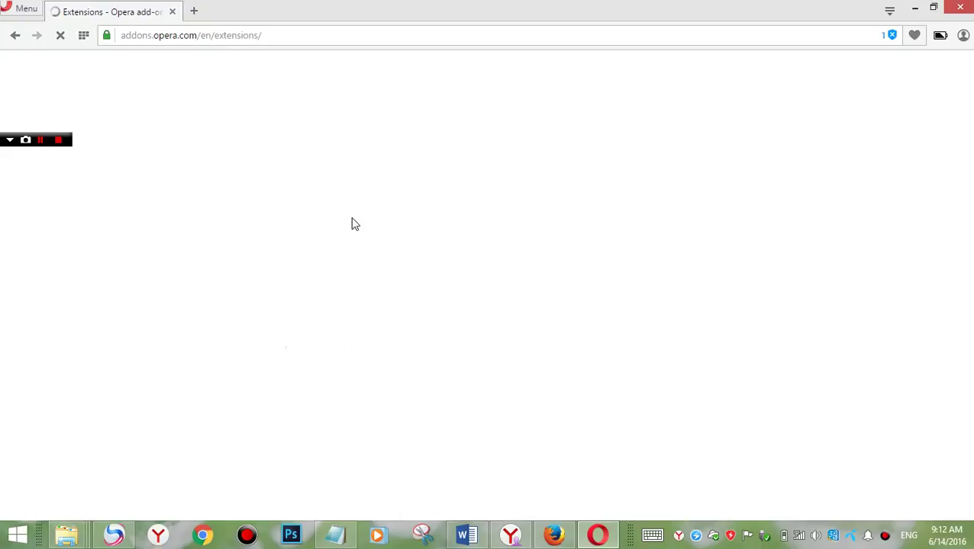
Step: Look through the recommended extensions on the Opera add-ons page and return to the start of the list
scroll(357, 236, down, 4)
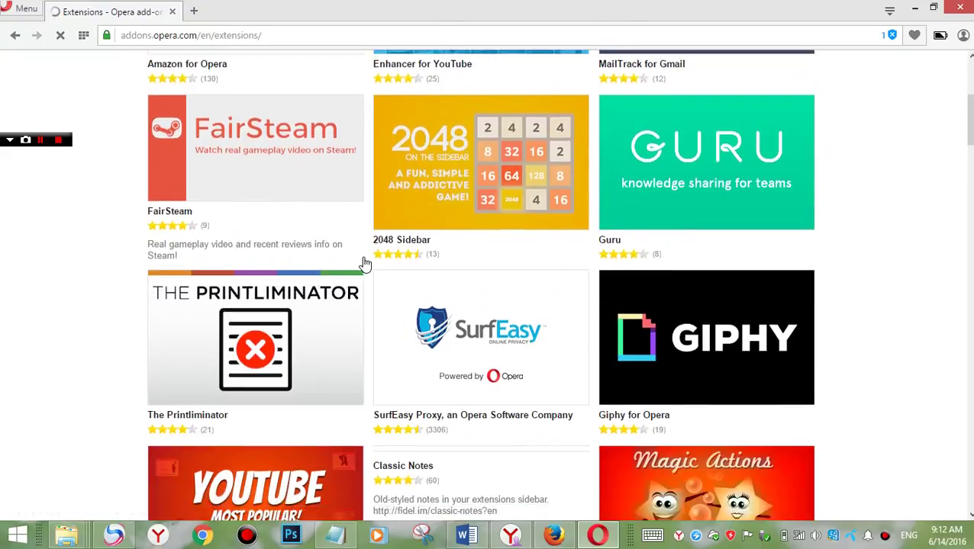
scroll(363, 263, down, 5)
scroll(363, 263, down, 1)
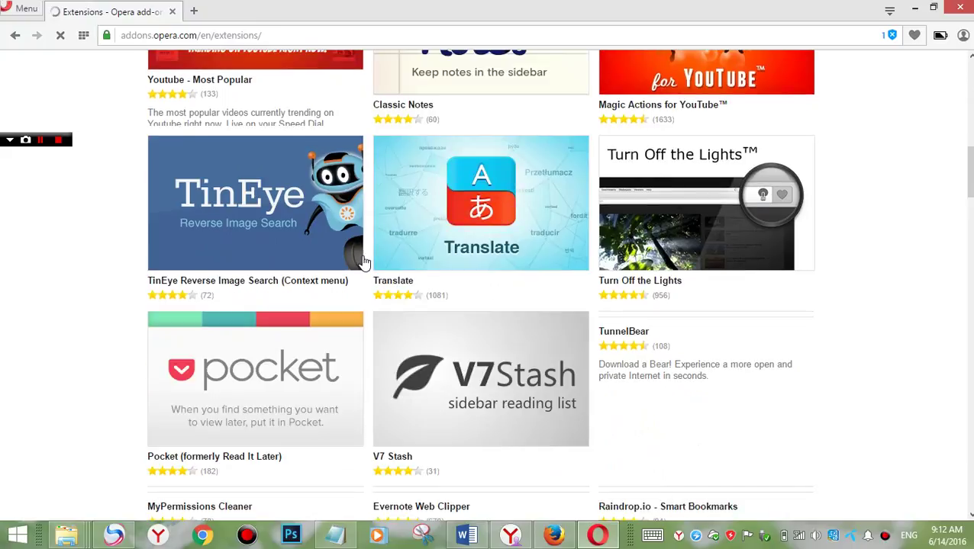
scroll(374, 257, down, 4)
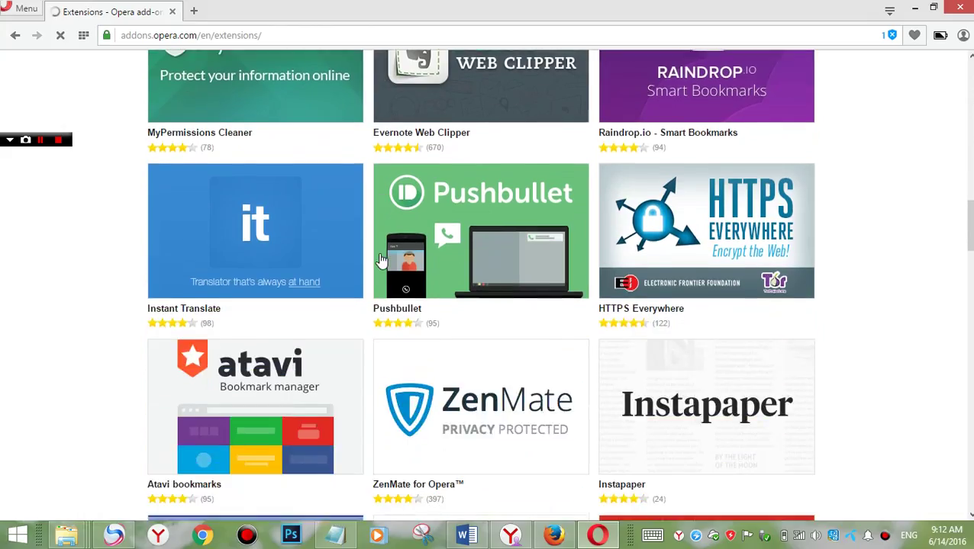
scroll(380, 260, down, 3)
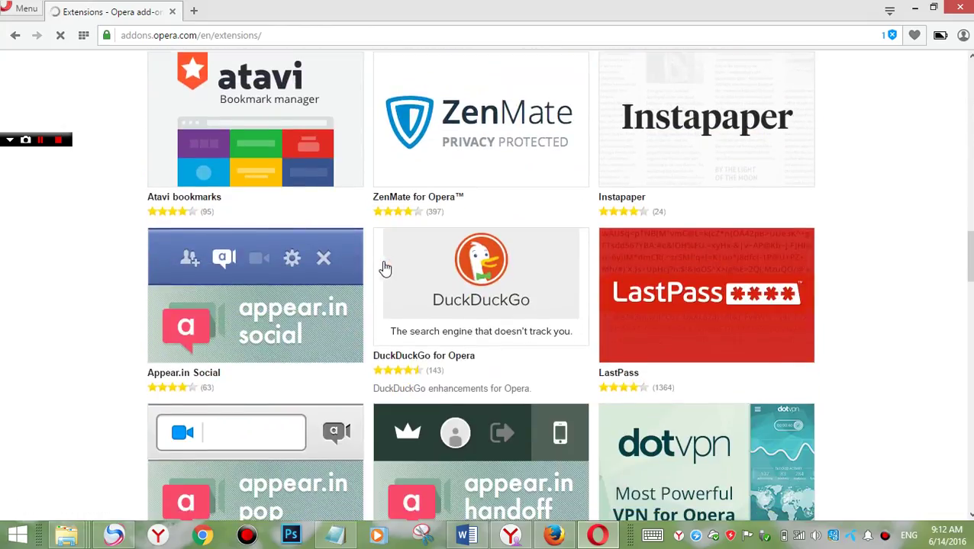
scroll(488, 178, up, 1)
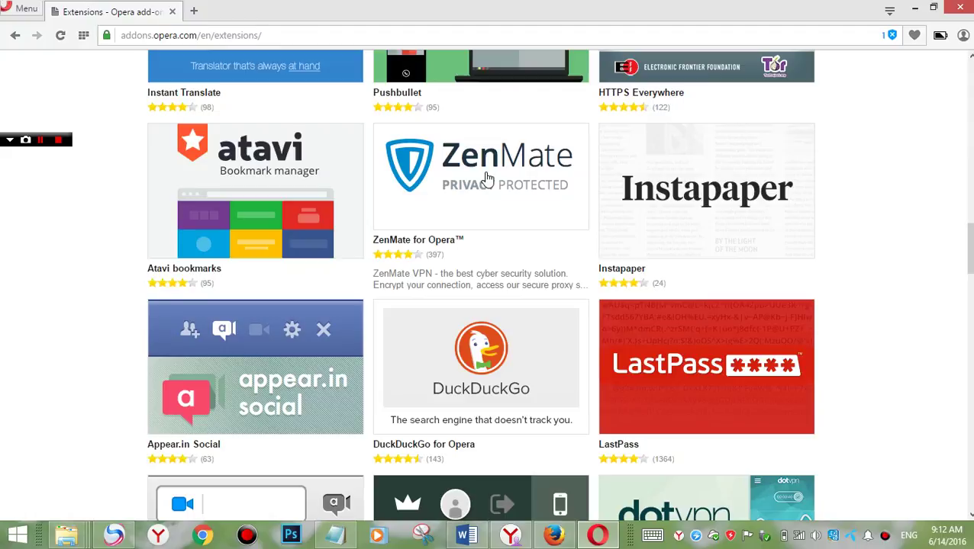
scroll(489, 177, up, 15)
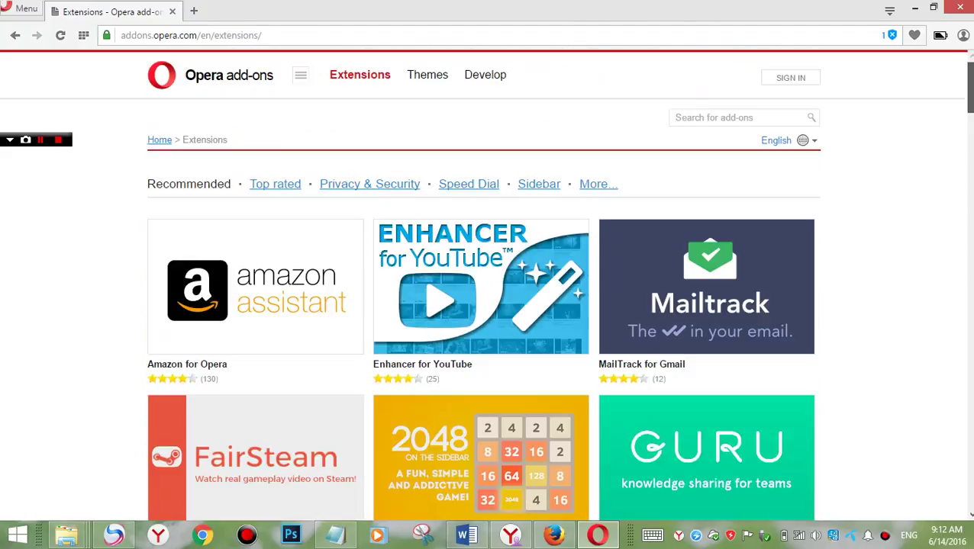
Step: Close the Opera add-ons page, and open and dismiss the dialog for adding a site to the Speed Dial
click(175, 13)
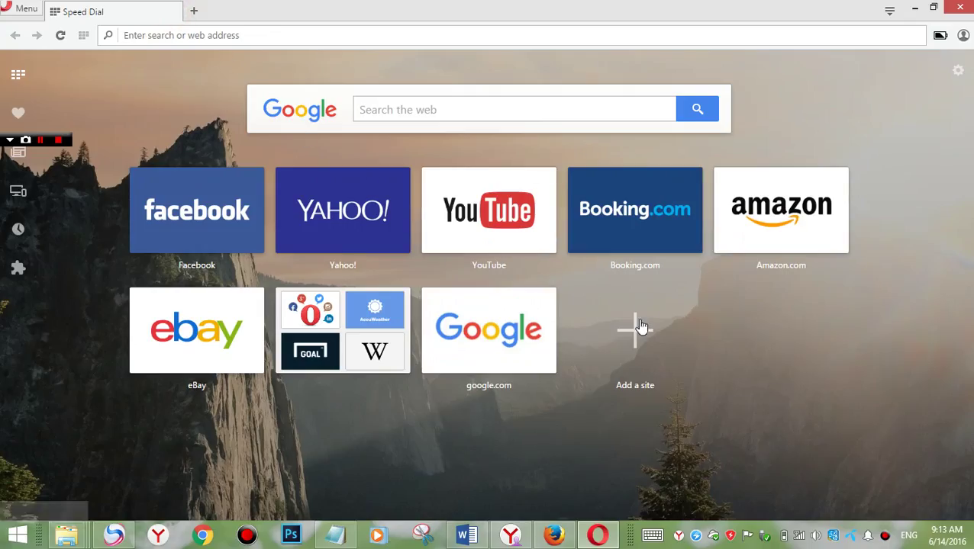
click(643, 320)
click(448, 144)
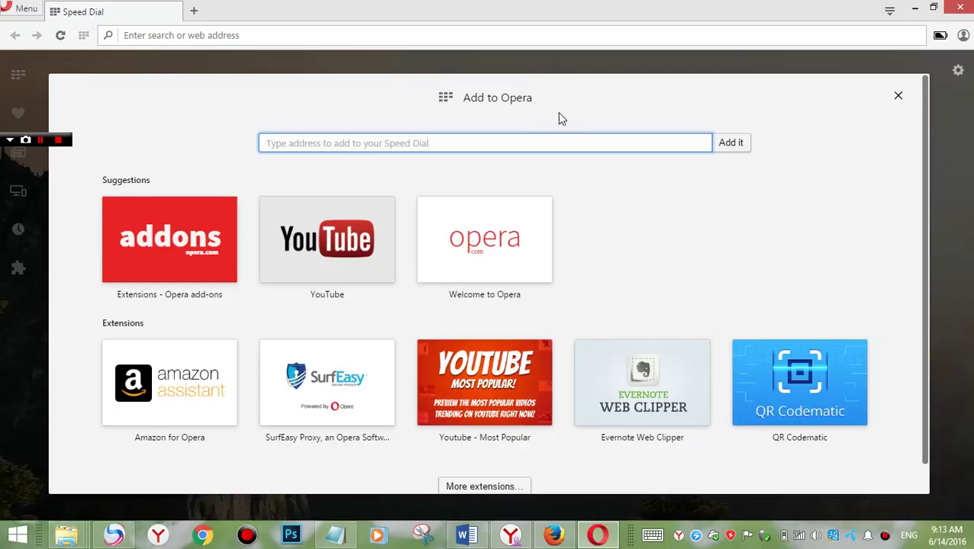
click(898, 98)
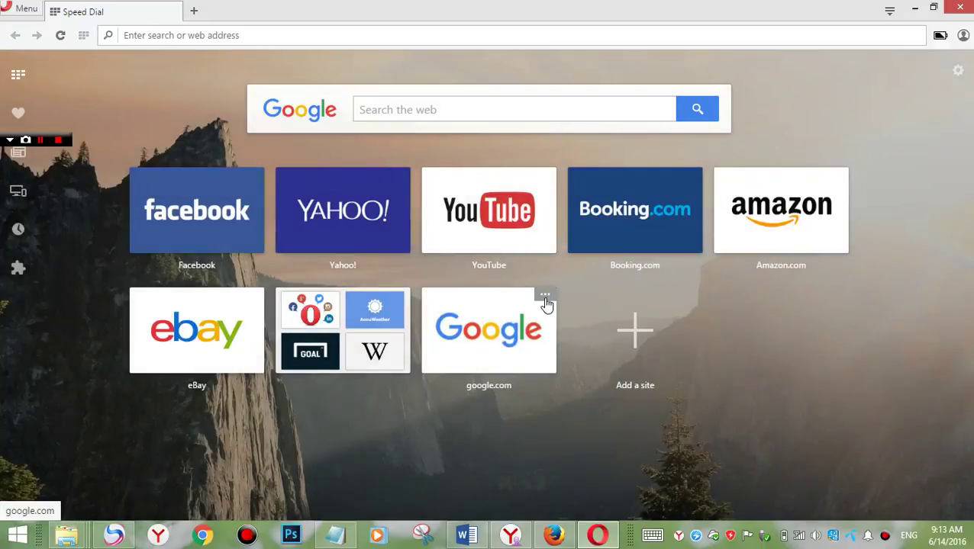
Step: View the google.com tile's name and address, cancel the editing, and move the tile to the Trash
click(545, 298)
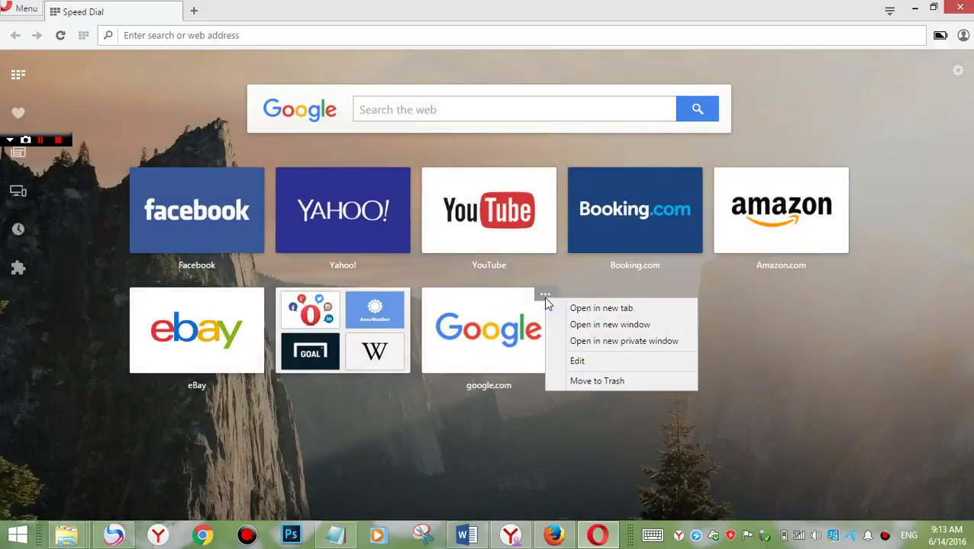
click(570, 360)
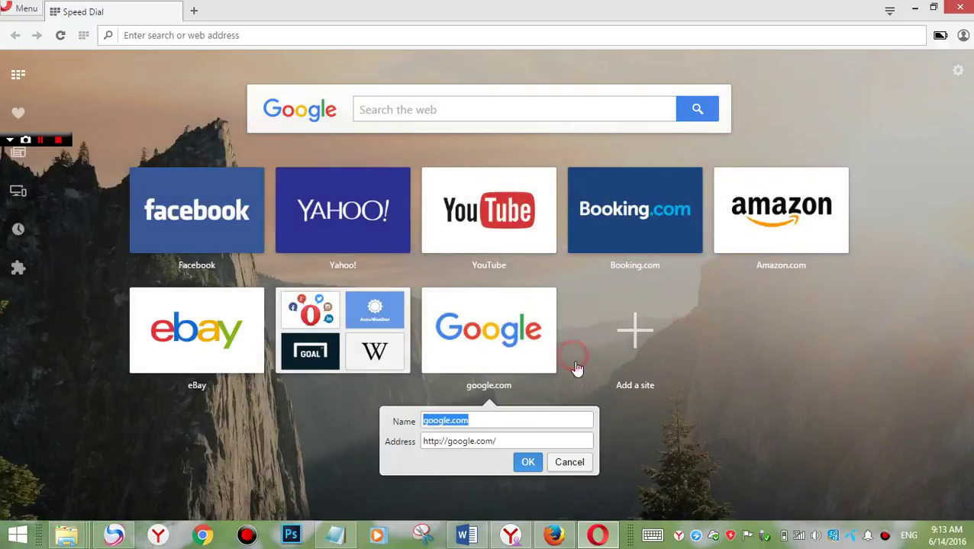
click(560, 464)
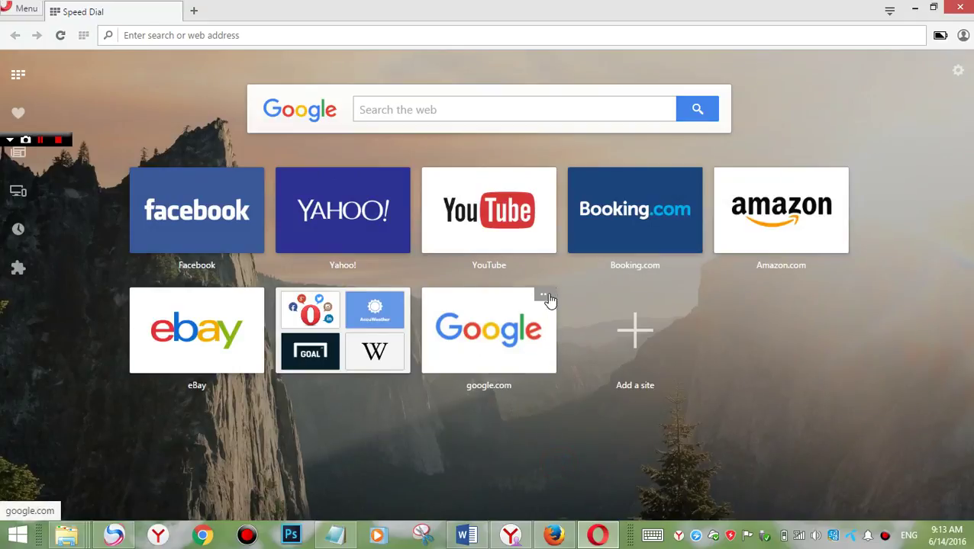
click(545, 297)
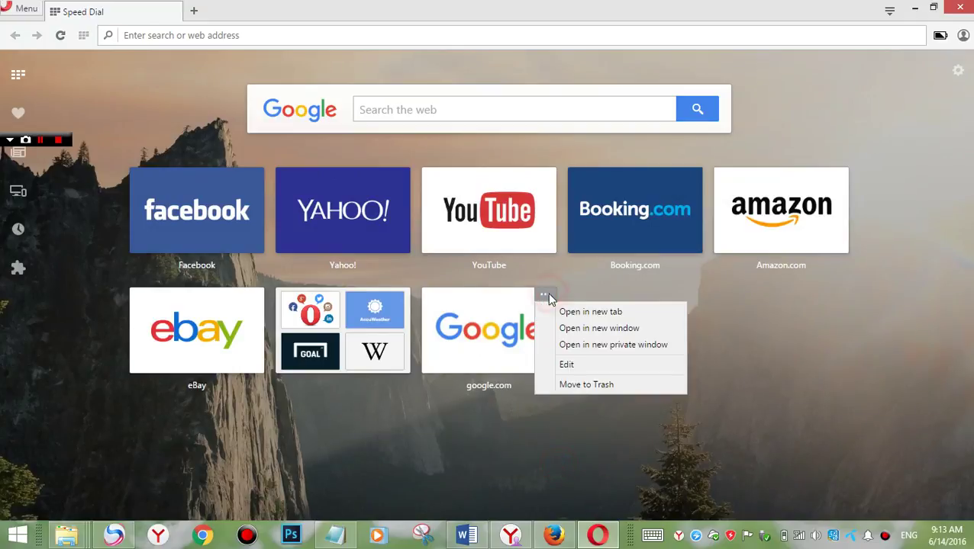
click(573, 386)
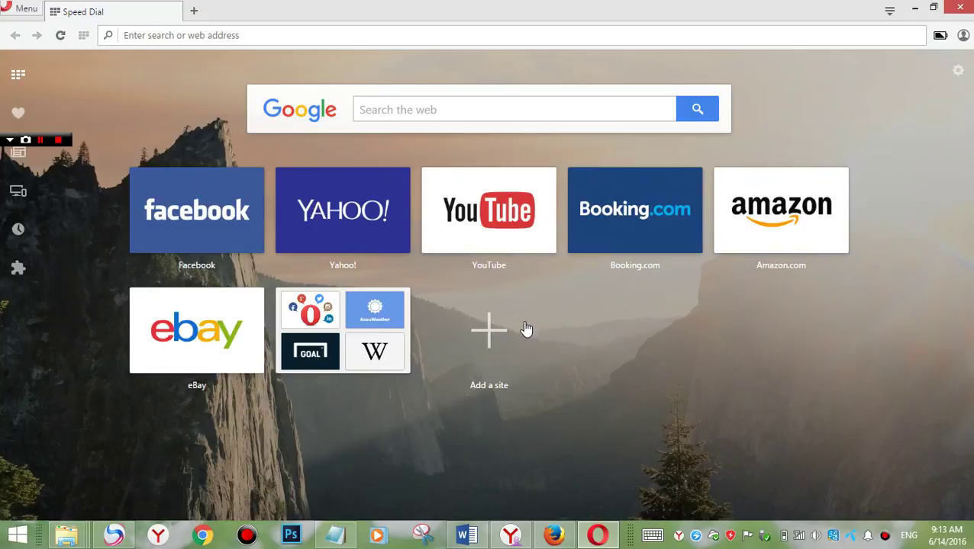
Step: Try to add Google.com to the Speed Dial and close the dialog
click(488, 332)
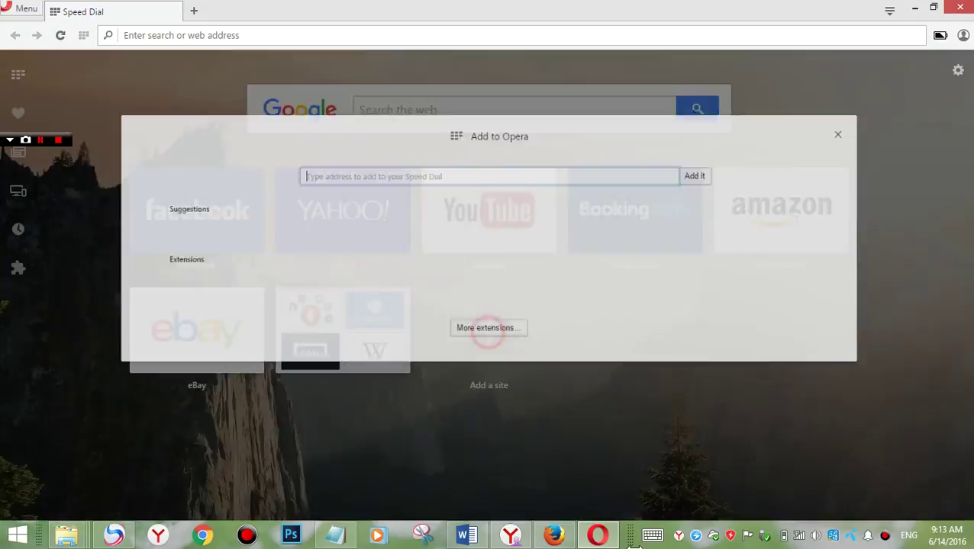
click(563, 135)
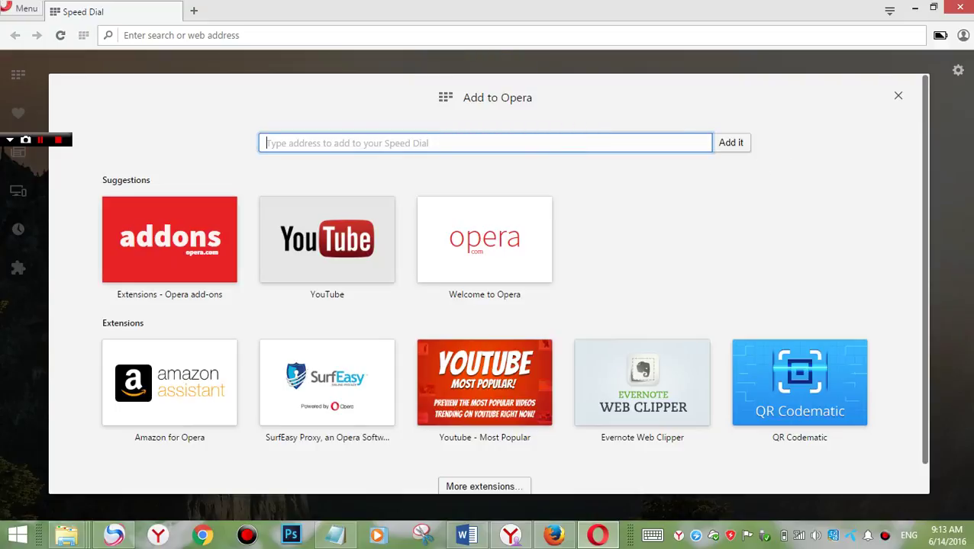
text(Google.)
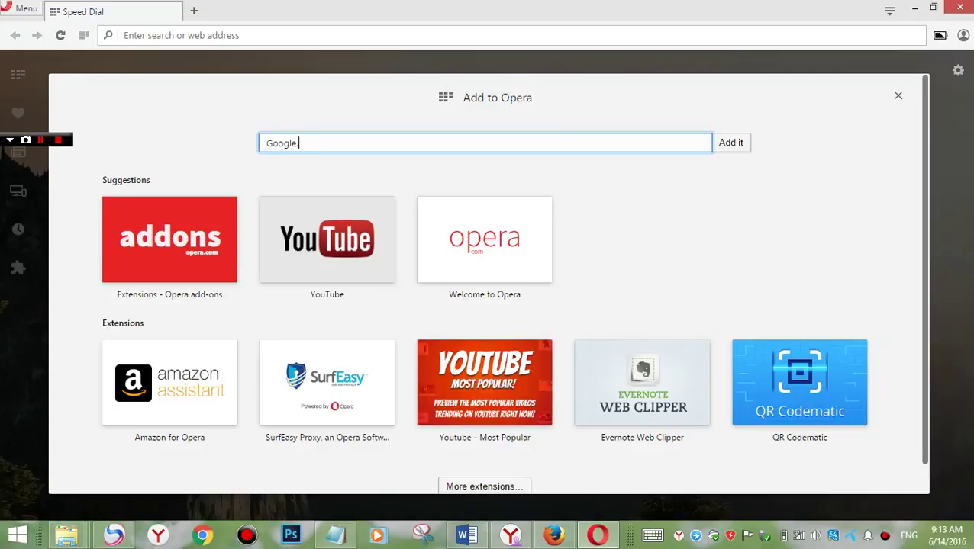
text(com)
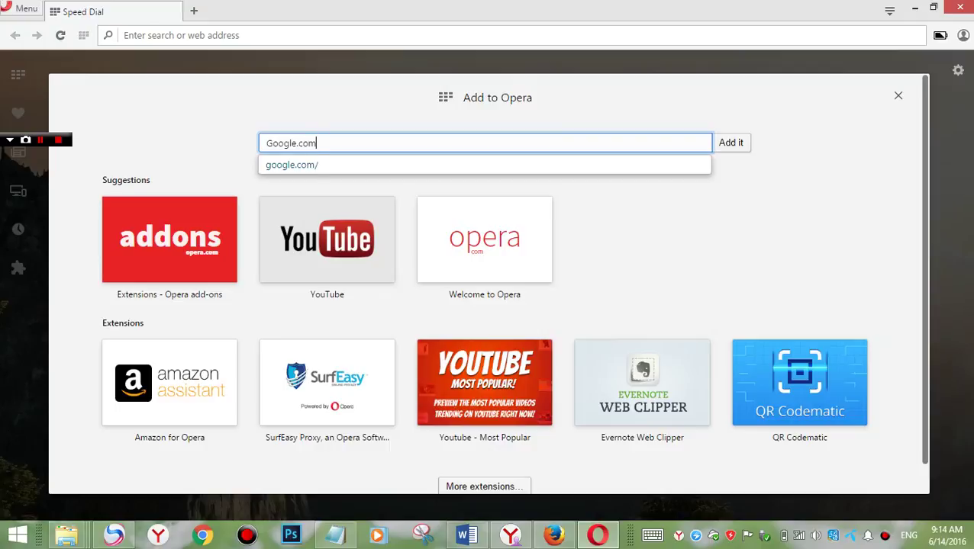
key(Escape)
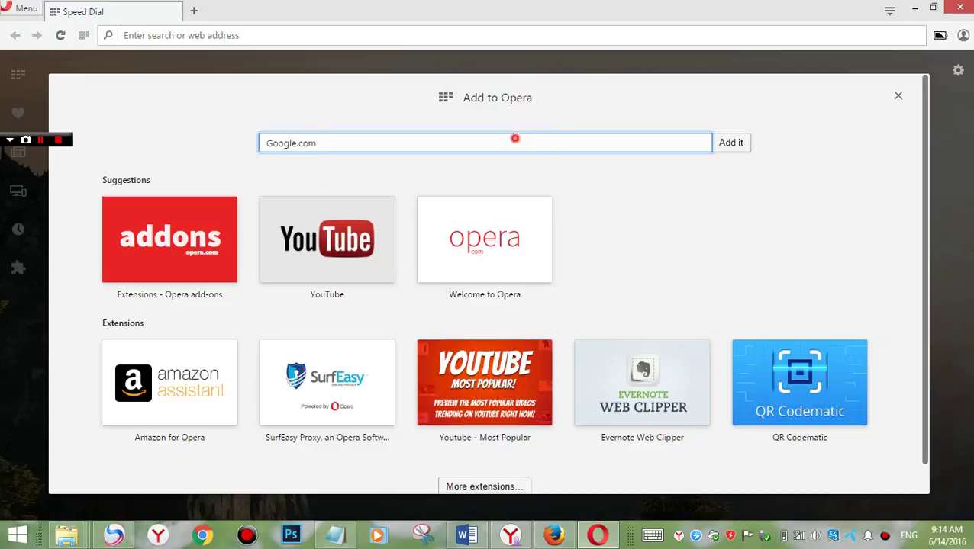
drag(515, 137, 212, 128)
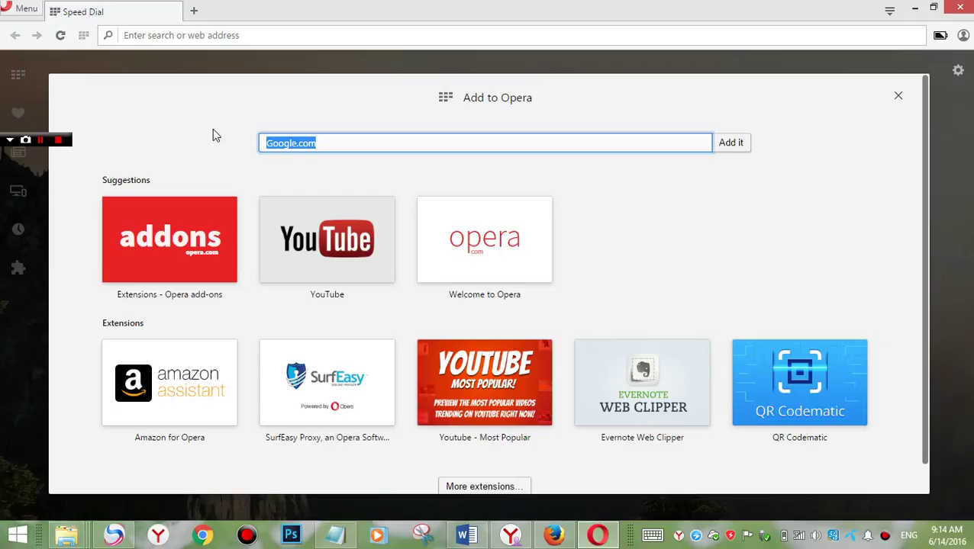
click(734, 148)
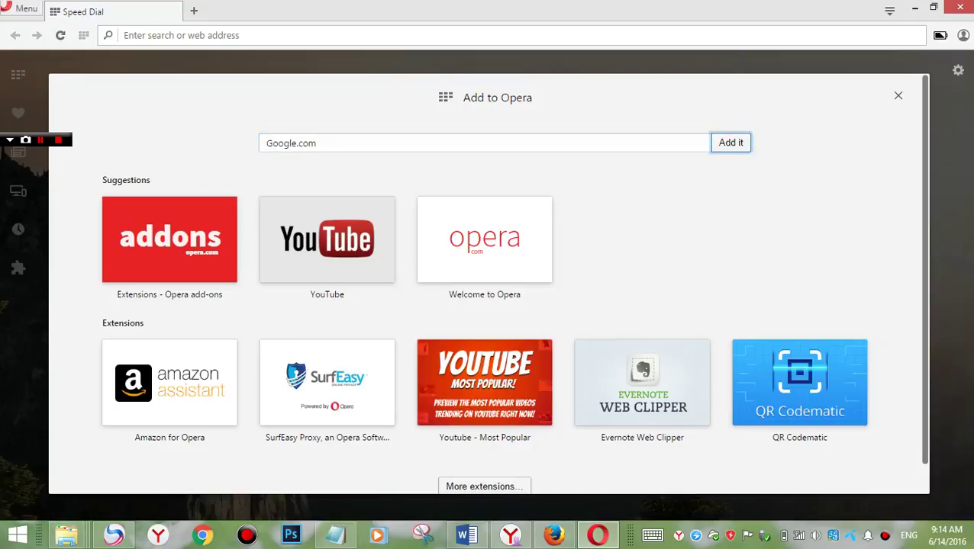
click(897, 96)
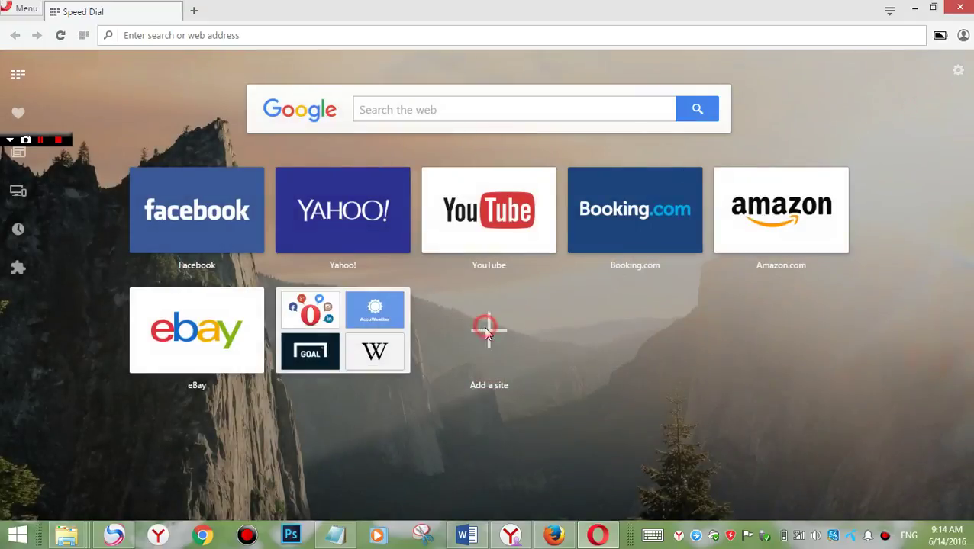
Step: Add google.com as a site on the Speed Dial
click(485, 330)
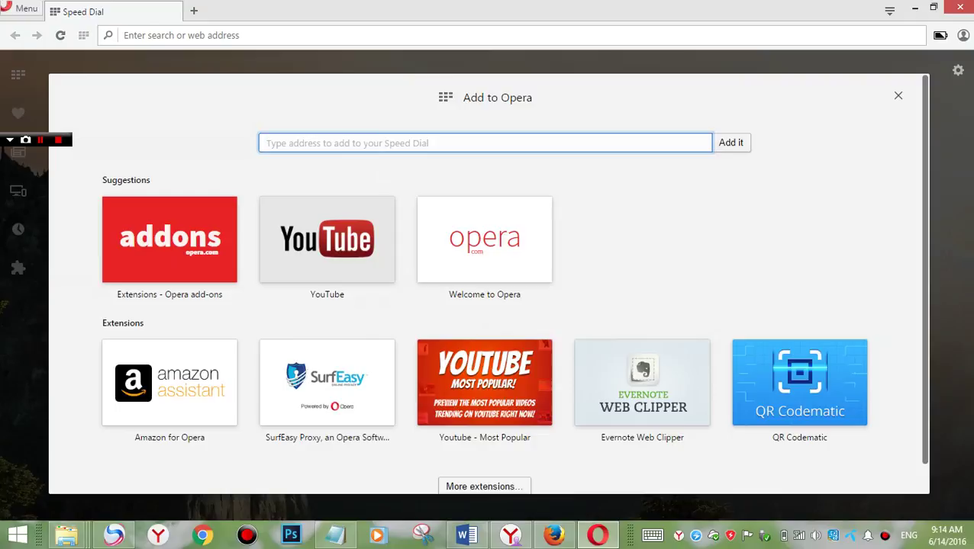
text(google.)
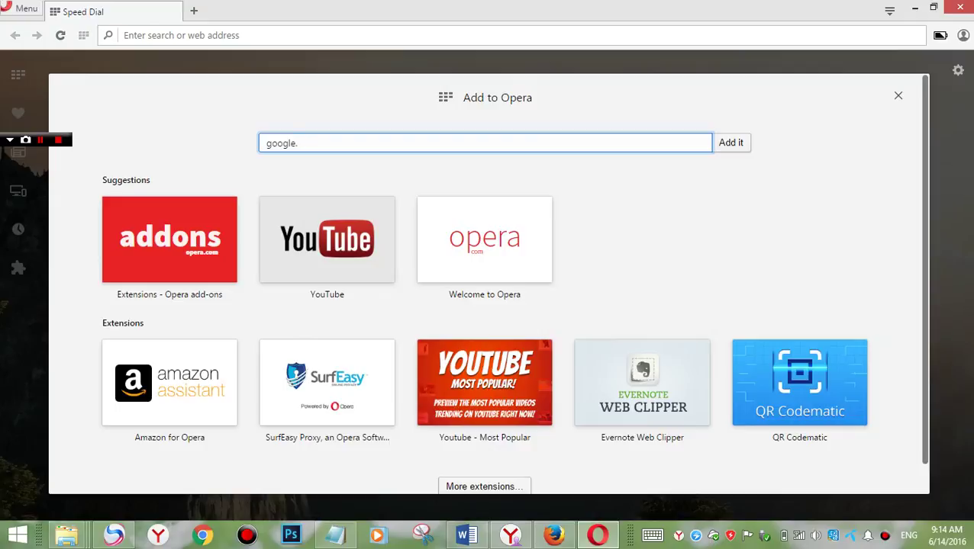
text(com)
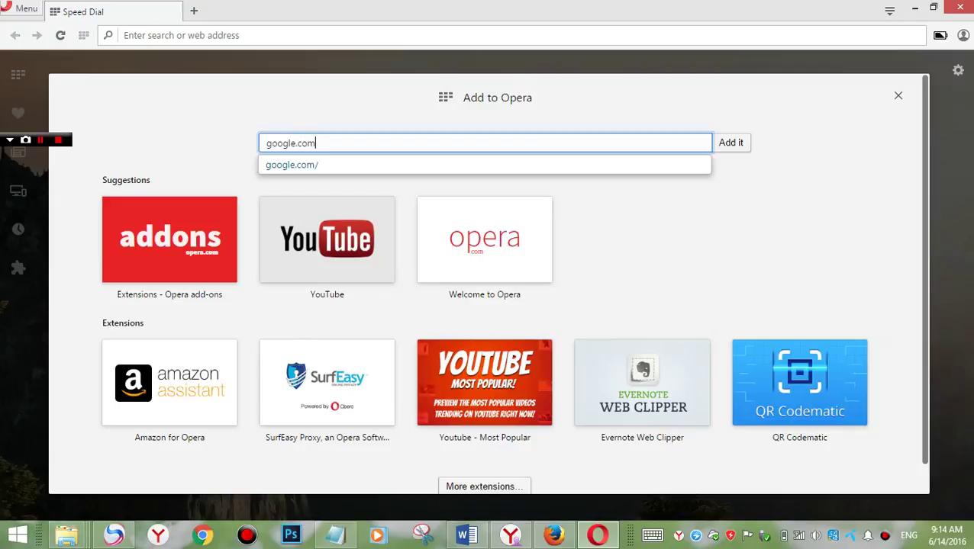
key(Return)
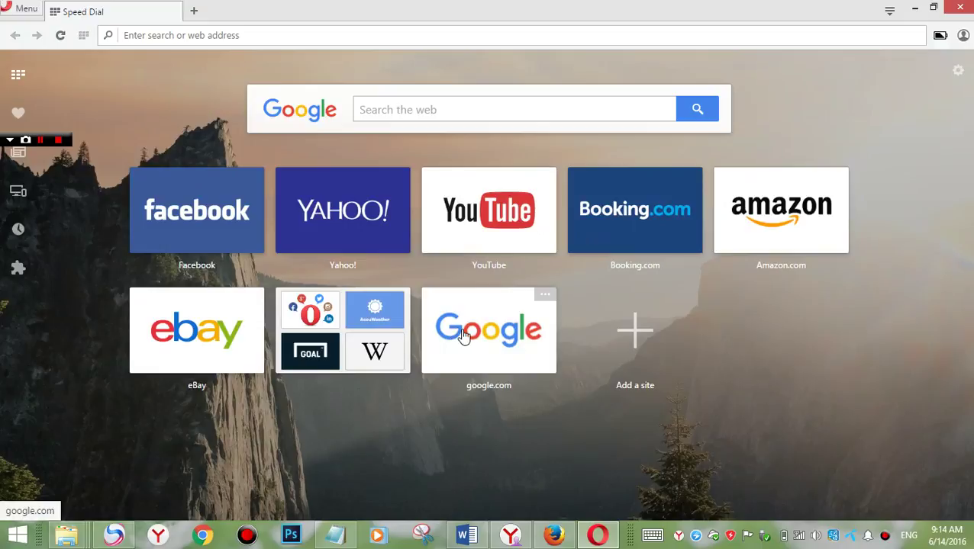
Step: Add gmail.com to the Speed Dial, and check the new tile by opening its page and closing it again
click(641, 333)
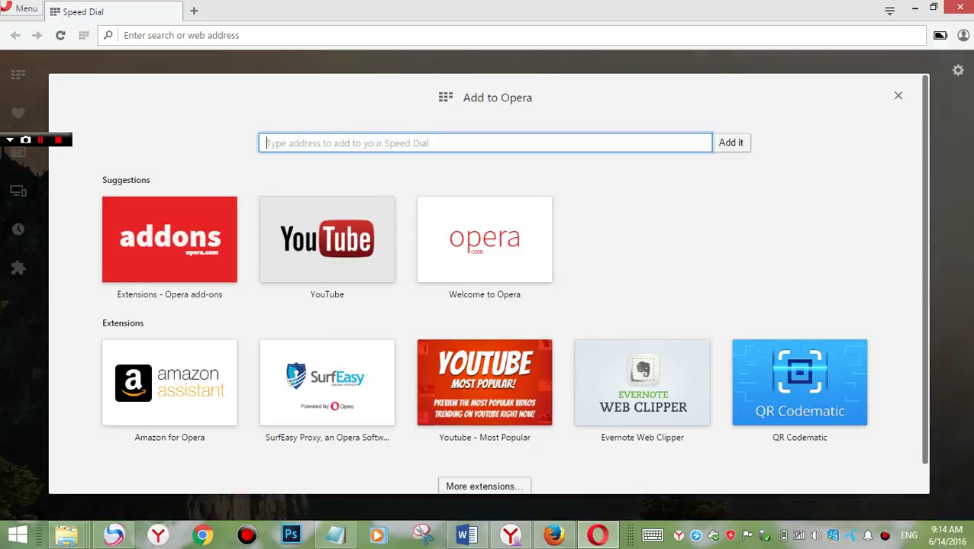
text(gmail.)
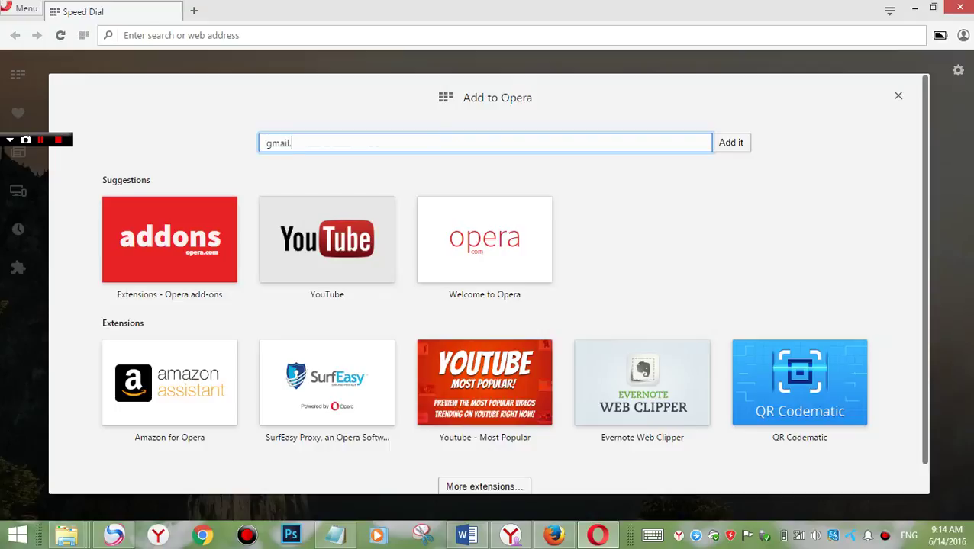
text(com)
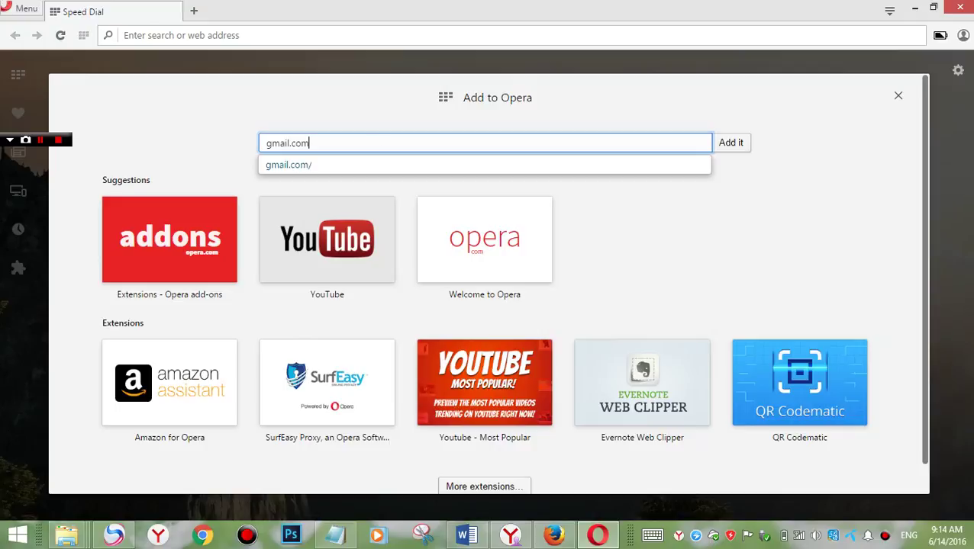
key(Return)
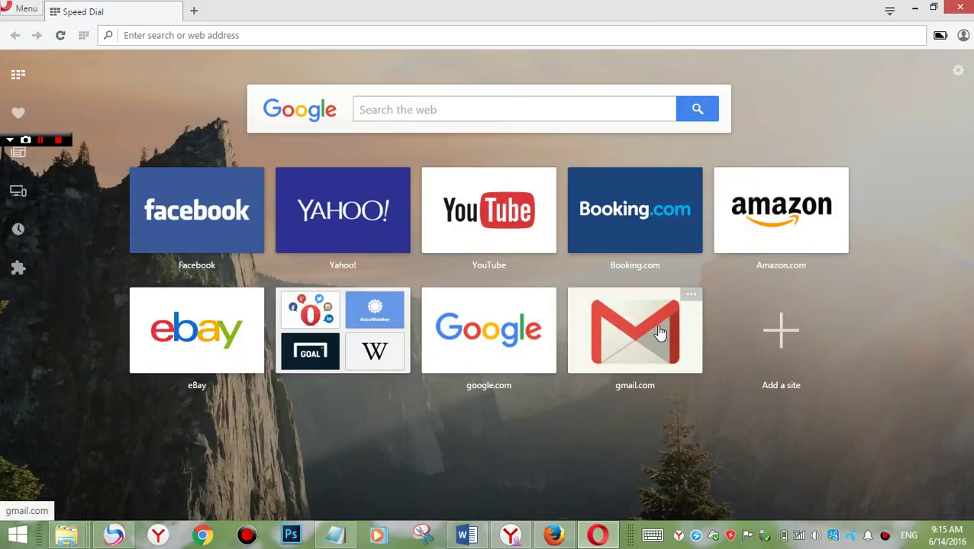
click(633, 345)
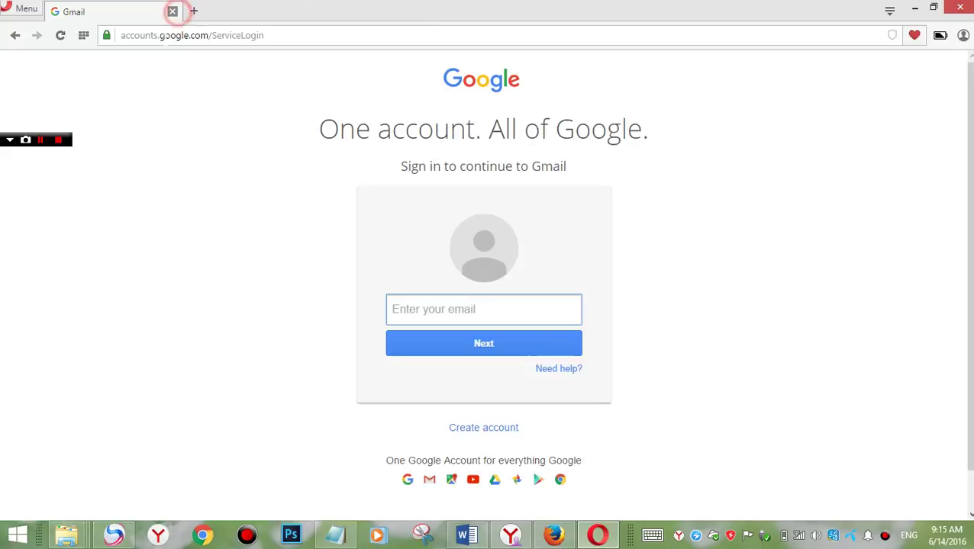
click(172, 11)
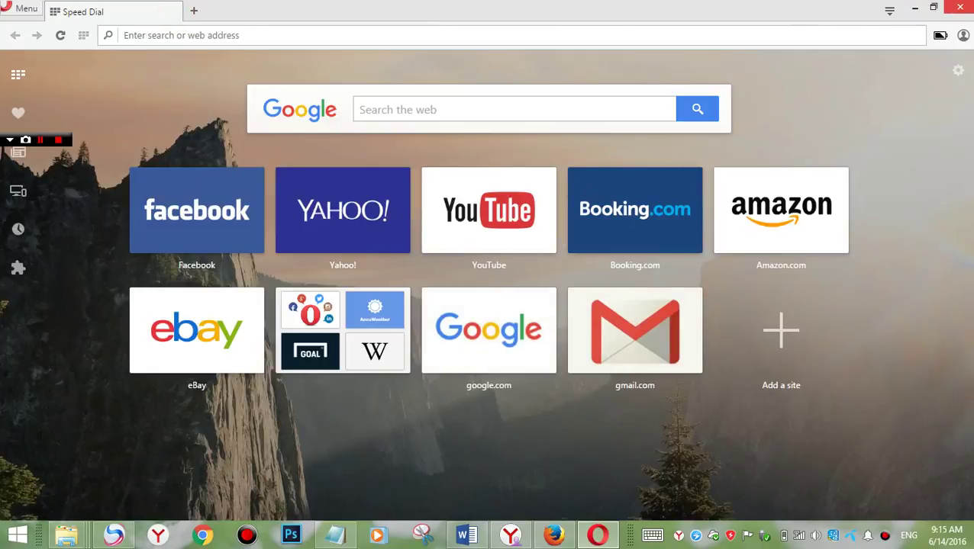
Step: Close the Opera browser and refresh the Windows desktop
click(959, 7)
key(Return)
right_click(457, 243)
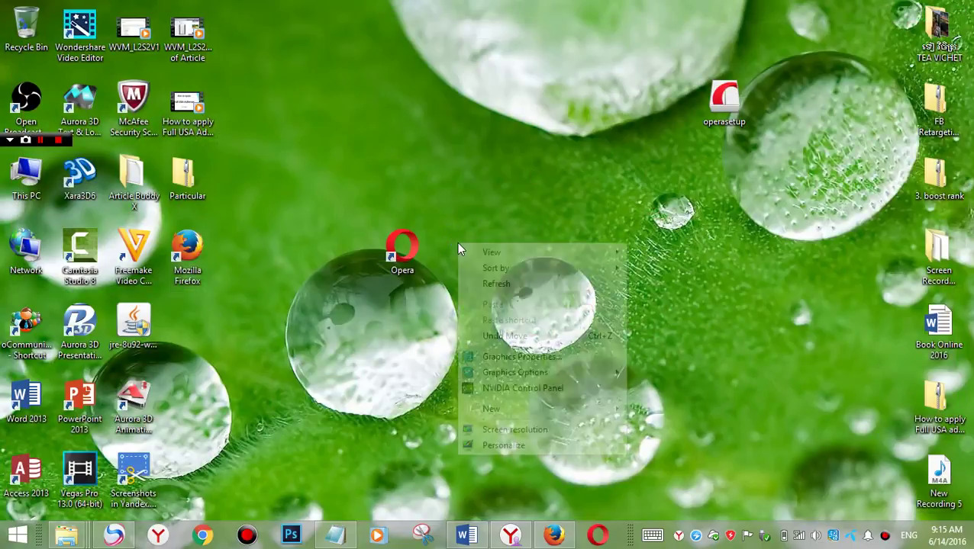
click(495, 287)
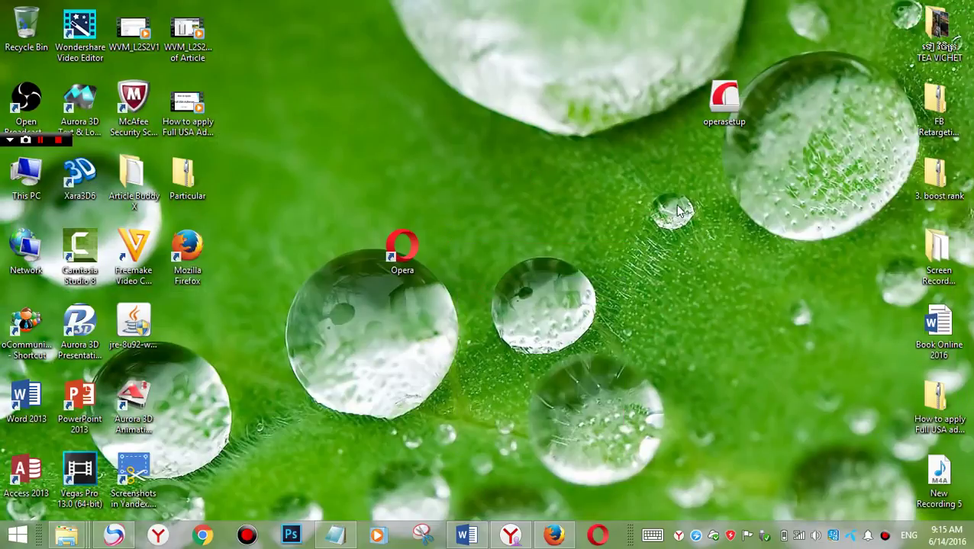
Step: Move the Opera desktop shortcut directly below the Mozilla Firefox icon and refresh the desktop
drag(402, 248, 187, 336)
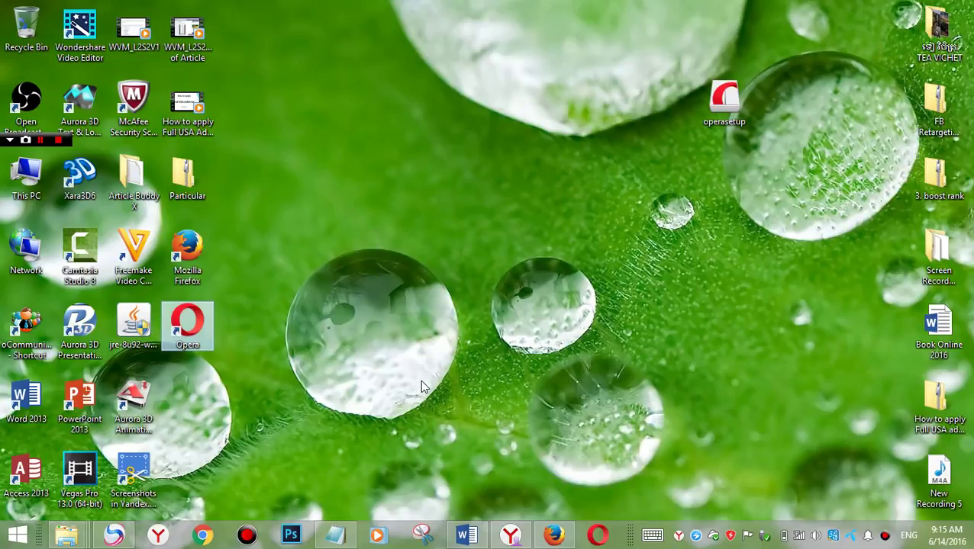
click(404, 261)
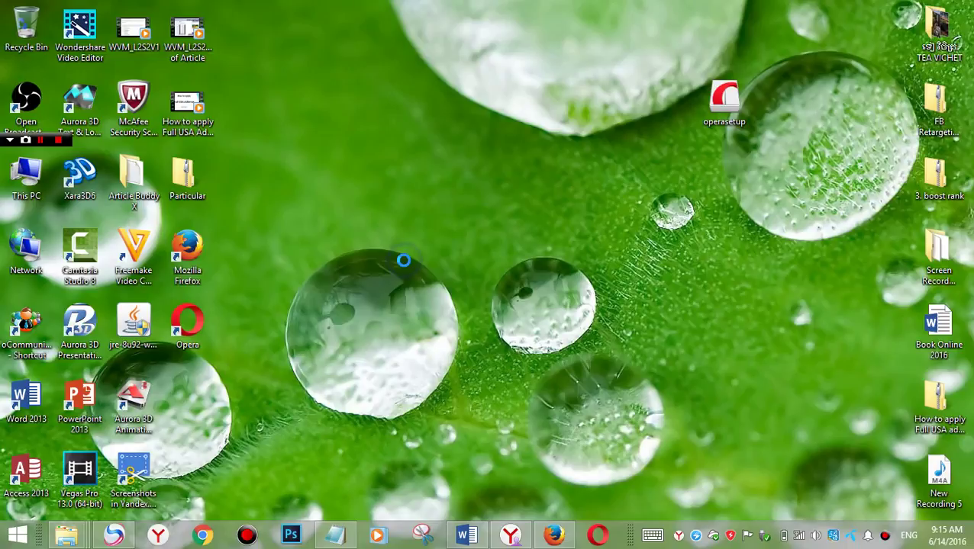
right_click(404, 261)
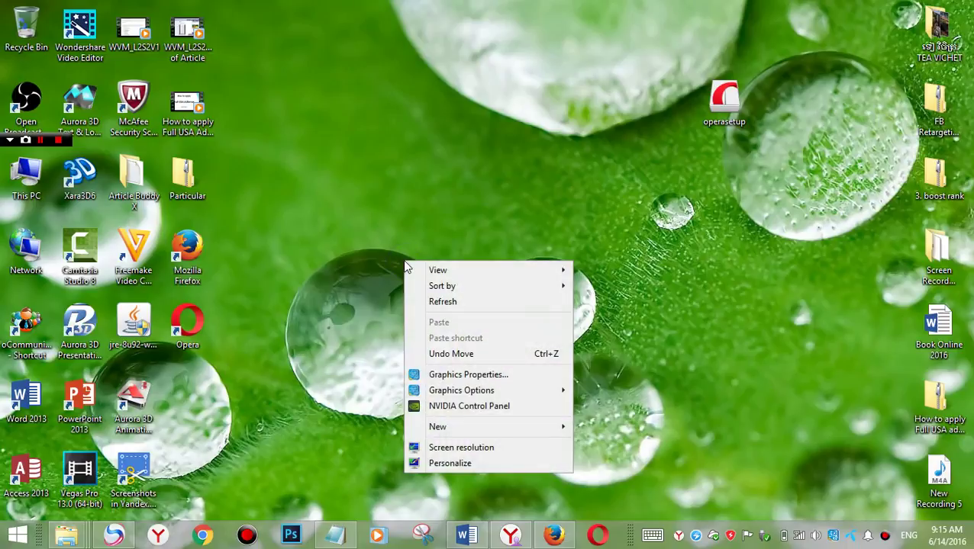
click(433, 306)
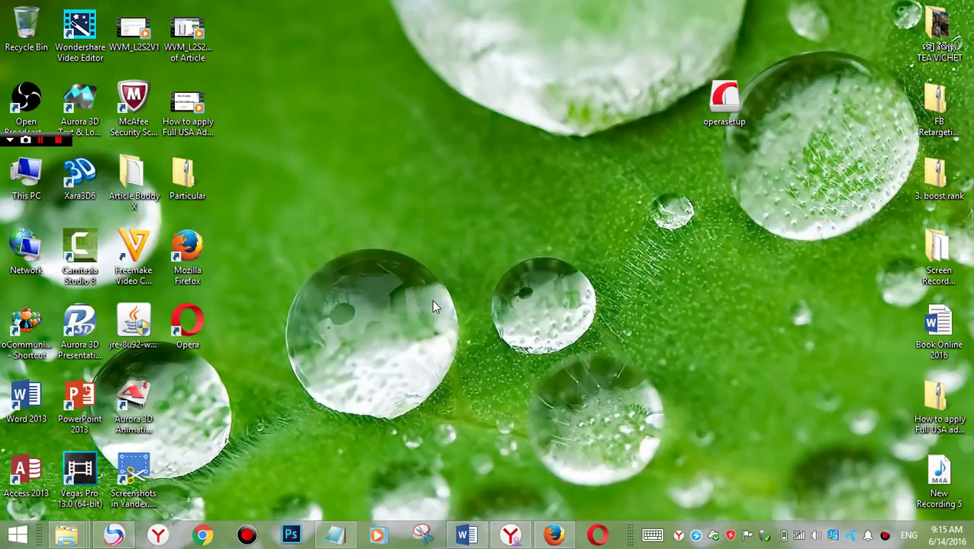